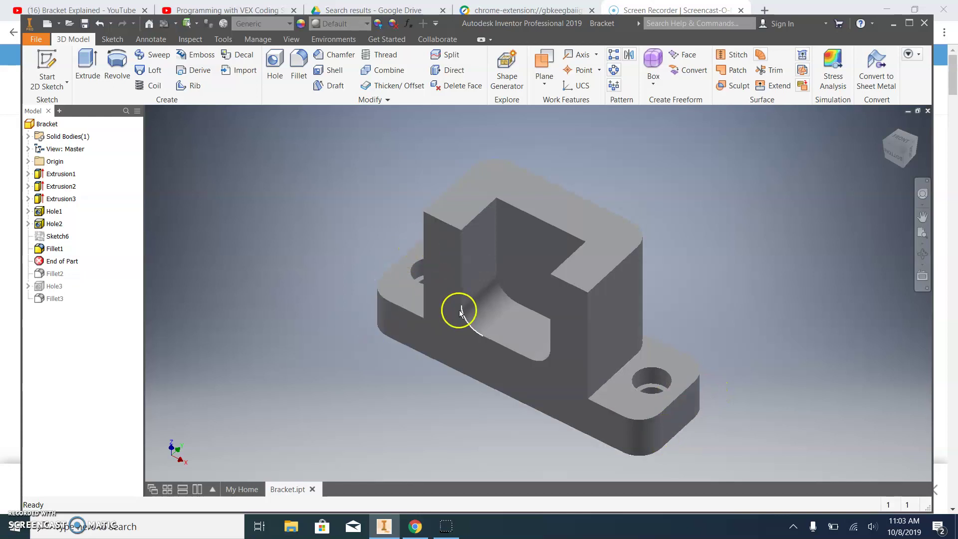
Step: Roll the bracket's End of Part marker down past Fillet2 and Hole3, inspecting the model from several angles
{"action": "middle_click_drag", "start_coordinate": [720, 331], "coordinate": [606, 241], "text": "shift"}
{"action": "middle_click_drag", "start_coordinate": [587, 211], "coordinate": [240, 339], "text": "shift"}
{"action": "left_click_drag", "start_coordinate": [63, 261], "coordinate": [72, 273]}
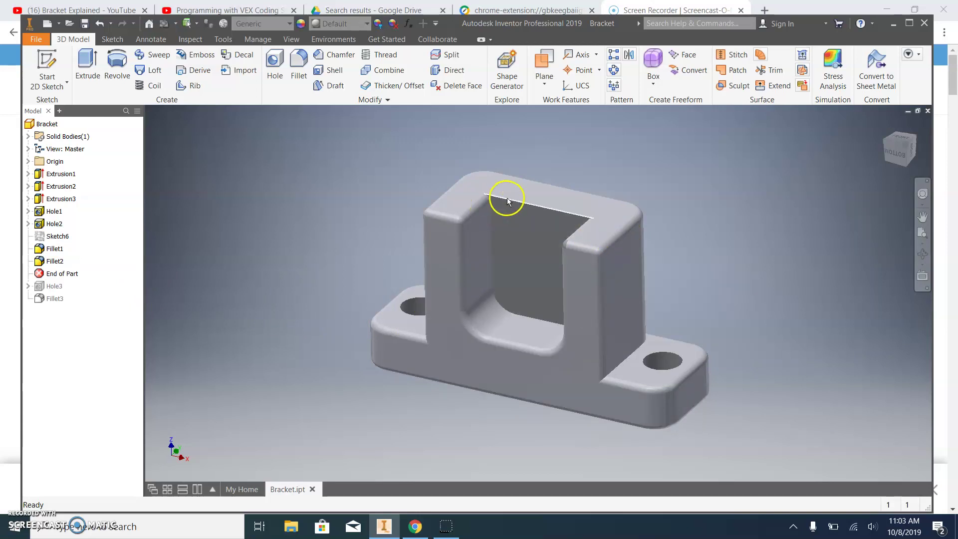
{"action": "left_click_drag", "start_coordinate": [56, 274], "coordinate": [54, 293]}
{"action": "middle_click_drag", "start_coordinate": [524, 292], "coordinate": [546, 220], "text": "shift"}
{"action": "middle_click_drag", "start_coordinate": [532, 284], "coordinate": [674, 274], "text": "shift"}
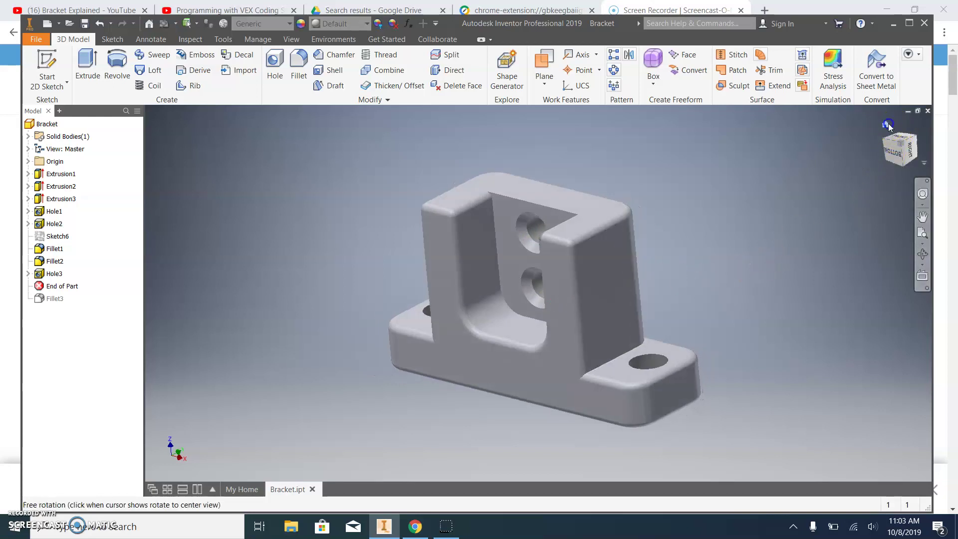
{"action": "left_click", "coordinate": [888, 125]}
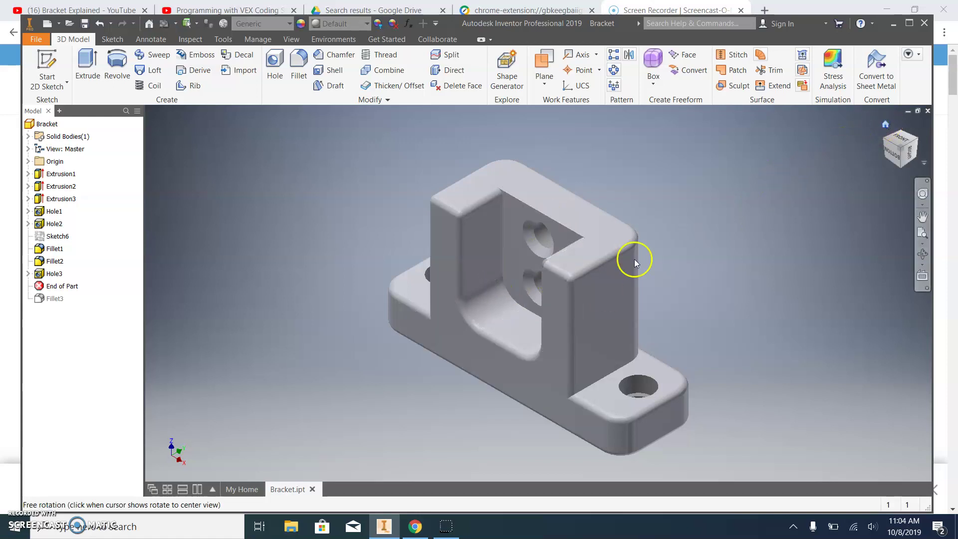
Step: Create a new part file from the Metric template Standard (mm).ipt
{"action": "left_click", "coordinate": [234, 491]}
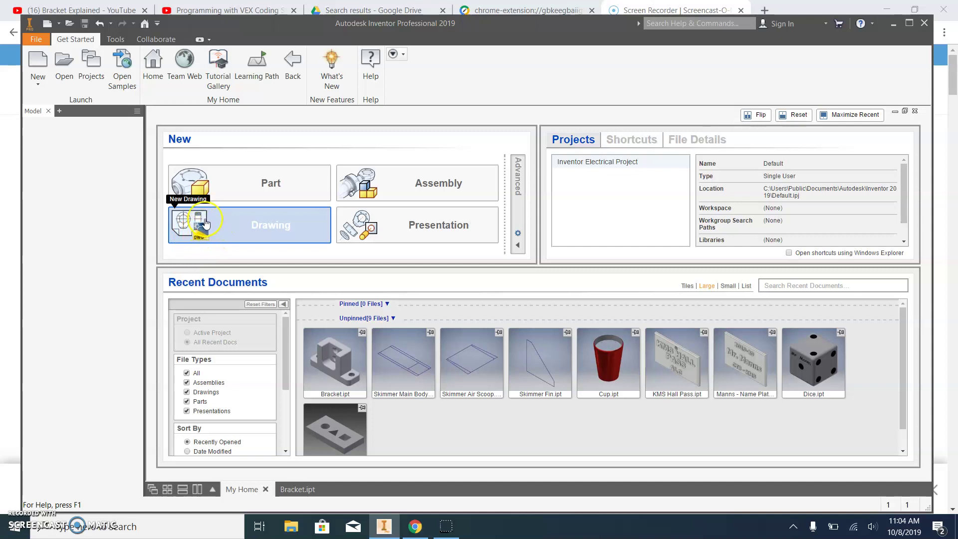
{"action": "left_click", "coordinate": [36, 64]}
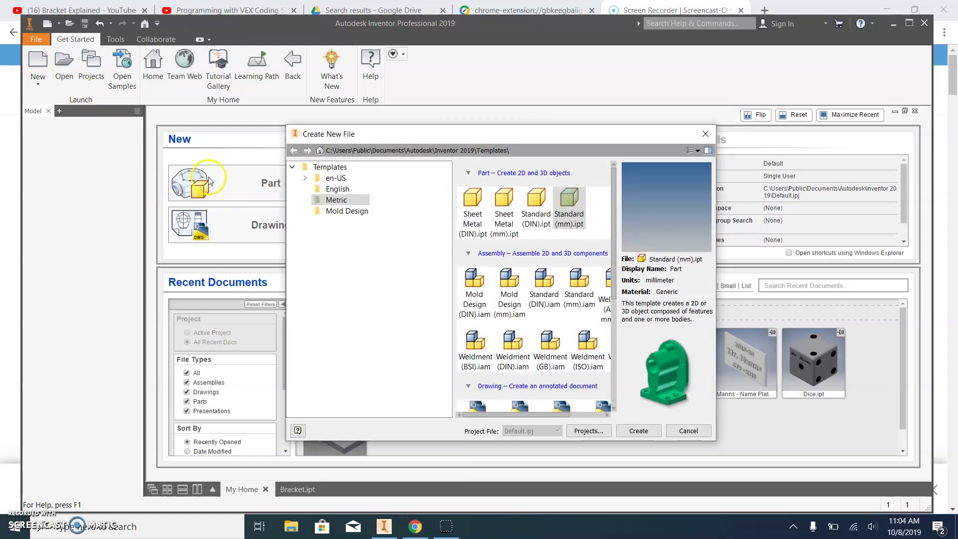
{"action": "left_click", "coordinate": [334, 202]}
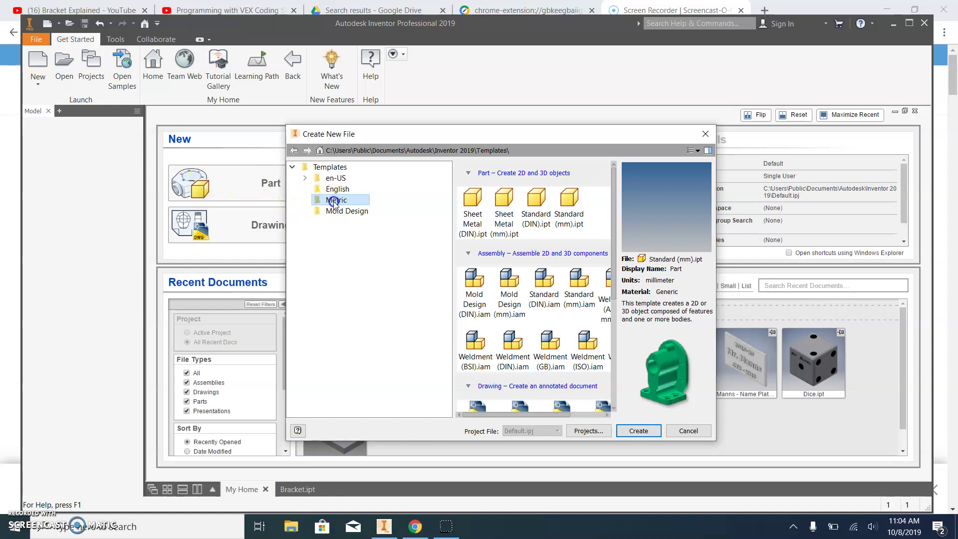
{"action": "left_click", "coordinate": [570, 210]}
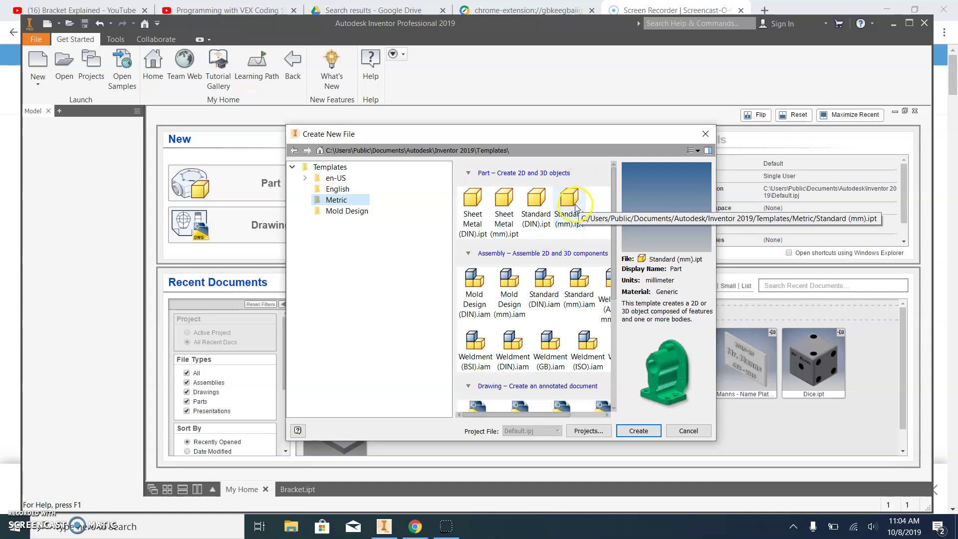
{"action": "left_click", "coordinate": [640, 431]}
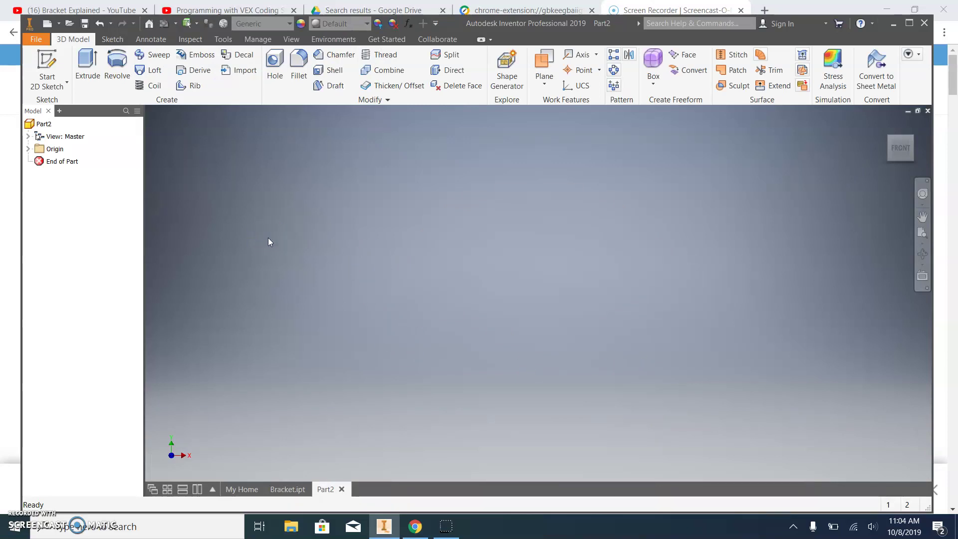
Step: Sketch a two-point center rectangle 156 mm wide and 87 mm high, centered on the origin of the XY plane, and finish the sketch
{"action": "left_click", "coordinate": [42, 60]}
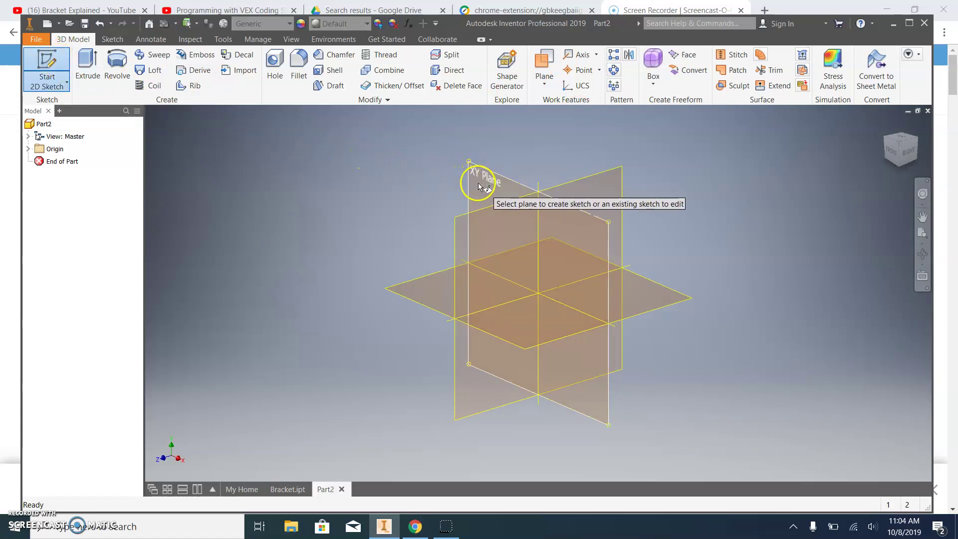
{"action": "left_click", "coordinate": [479, 176]}
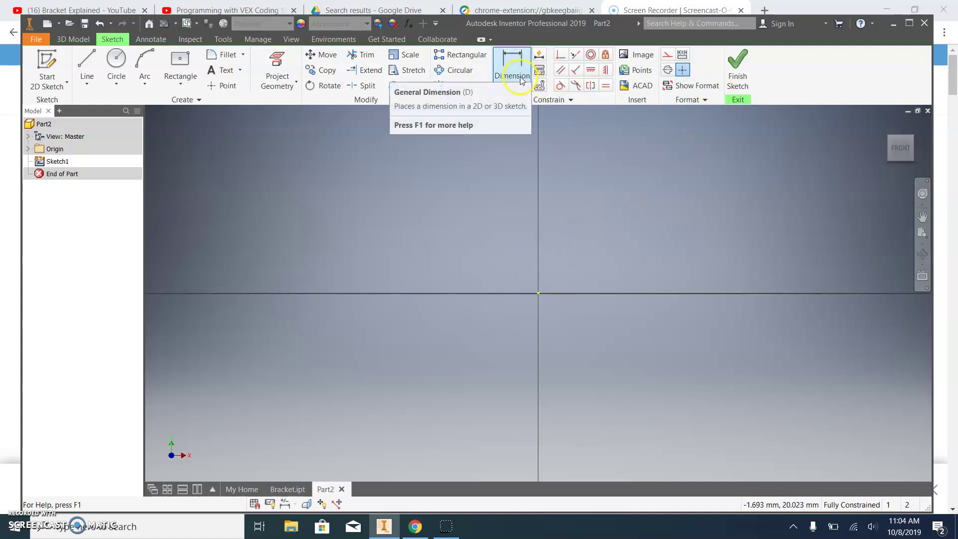
{"action": "left_click", "coordinate": [185, 80]}
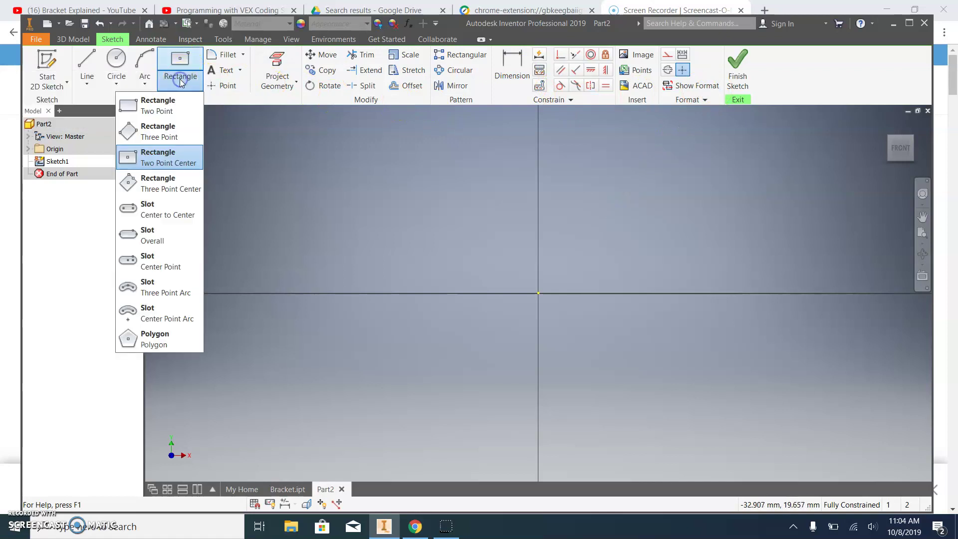
{"action": "left_click", "coordinate": [155, 160]}
{"action": "left_click", "coordinate": [538, 292]}
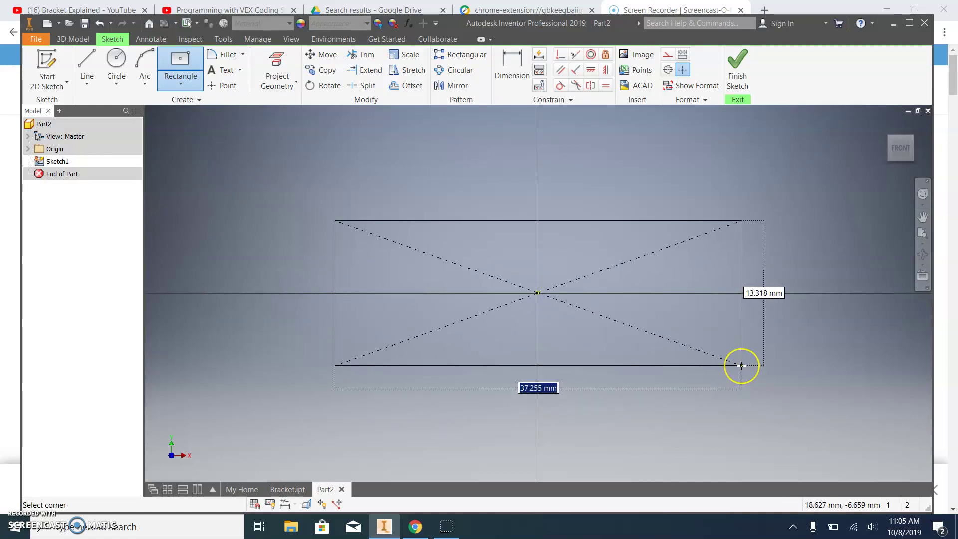
{"action": "type", "text": "156"}
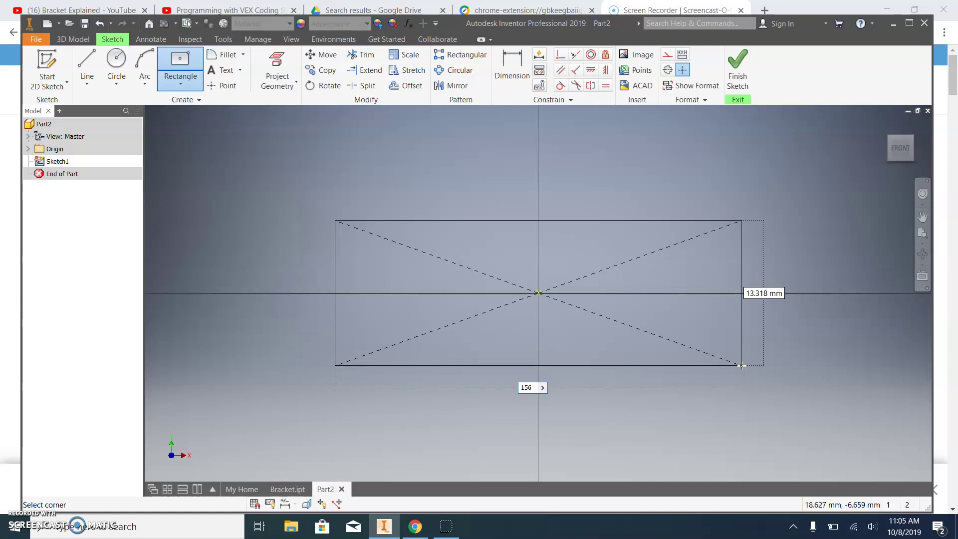
{"action": "key", "text": "Tab"}
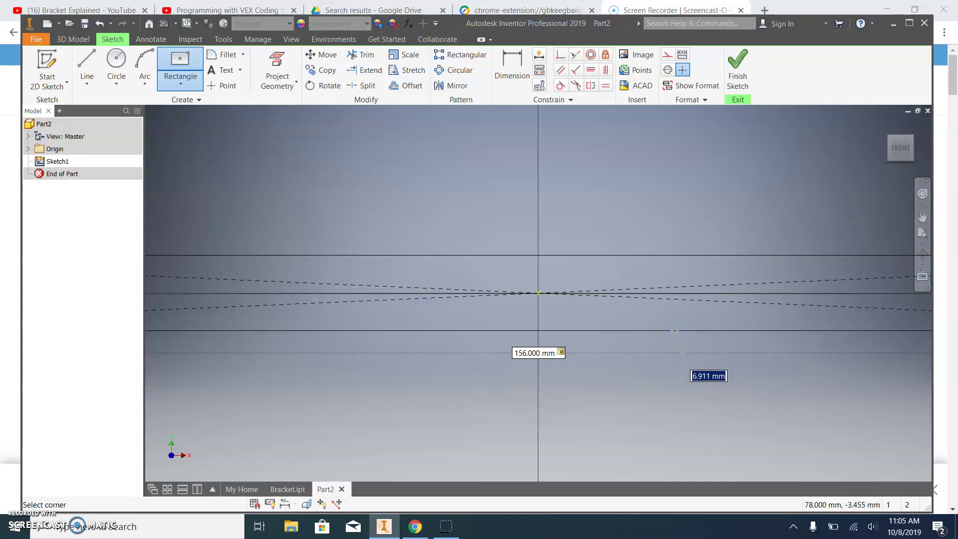
{"action": "type", "text": "87"}
{"action": "key", "text": "Return"}
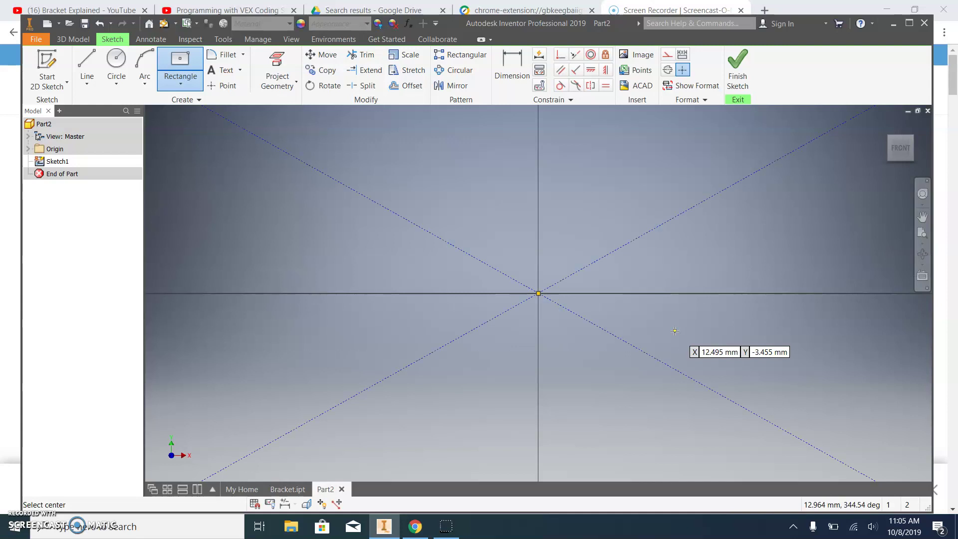
{"action": "left_click", "coordinate": [886, 125]}
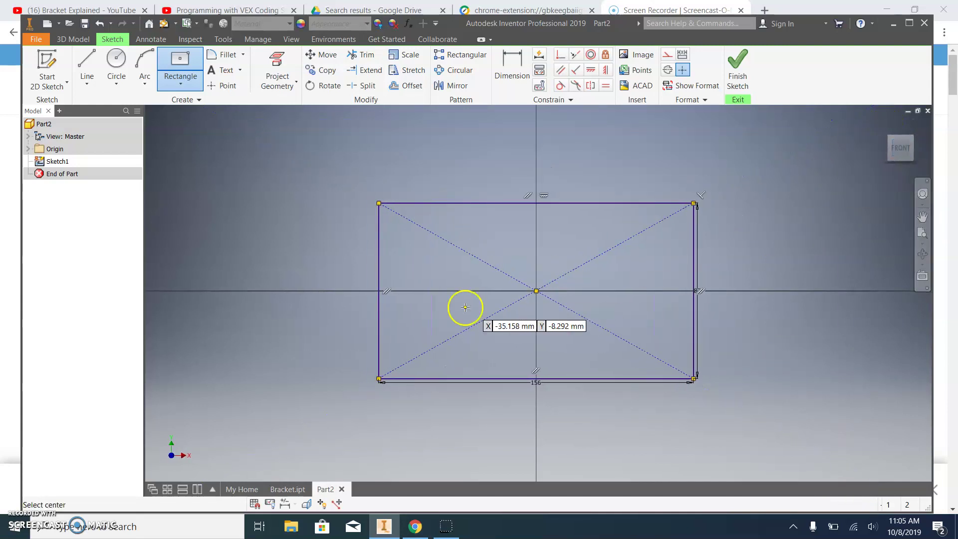
{"action": "left_click", "coordinate": [738, 65]}
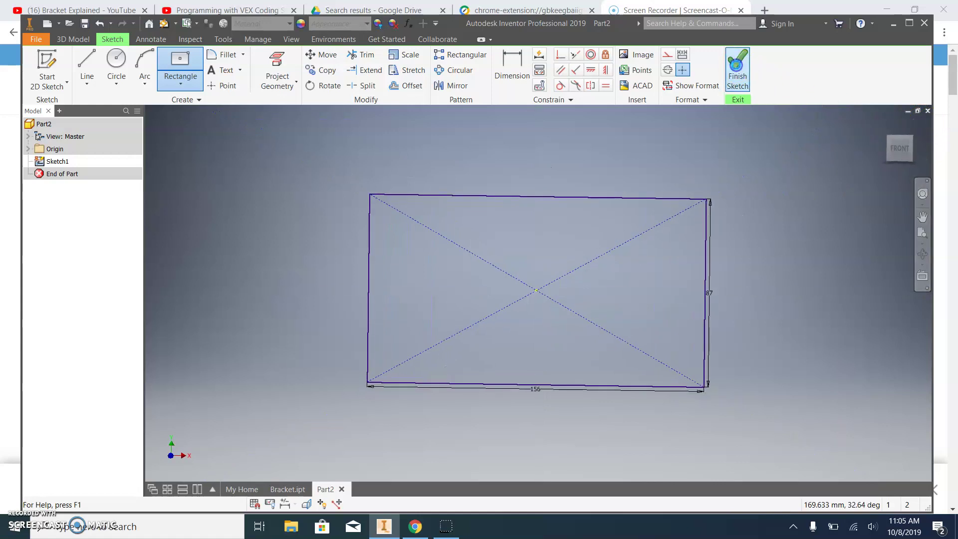
Step: Extrude the rectangle profile 50 mm into a solid block
{"action": "left_click", "coordinate": [886, 126]}
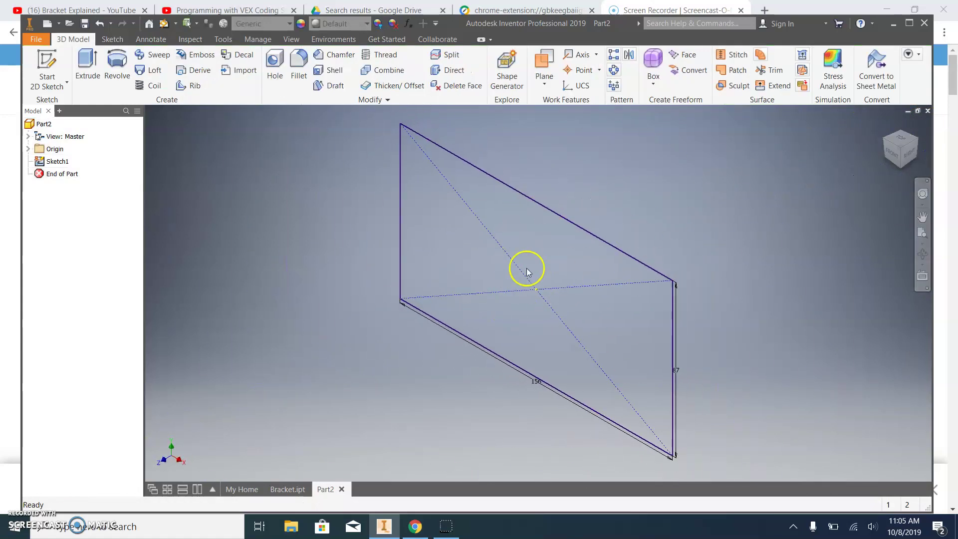
{"action": "left_click", "coordinate": [88, 61]}
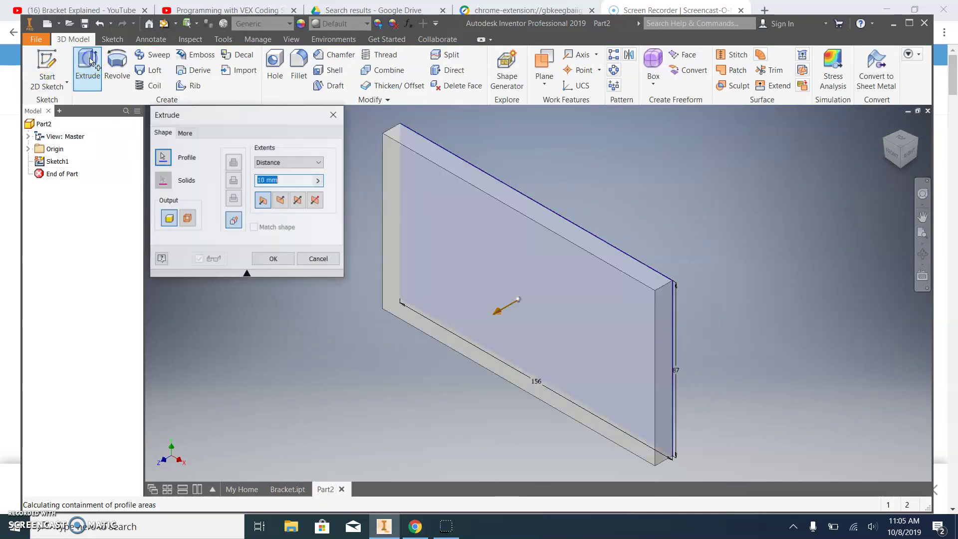
{"action": "type", "text": "50"}
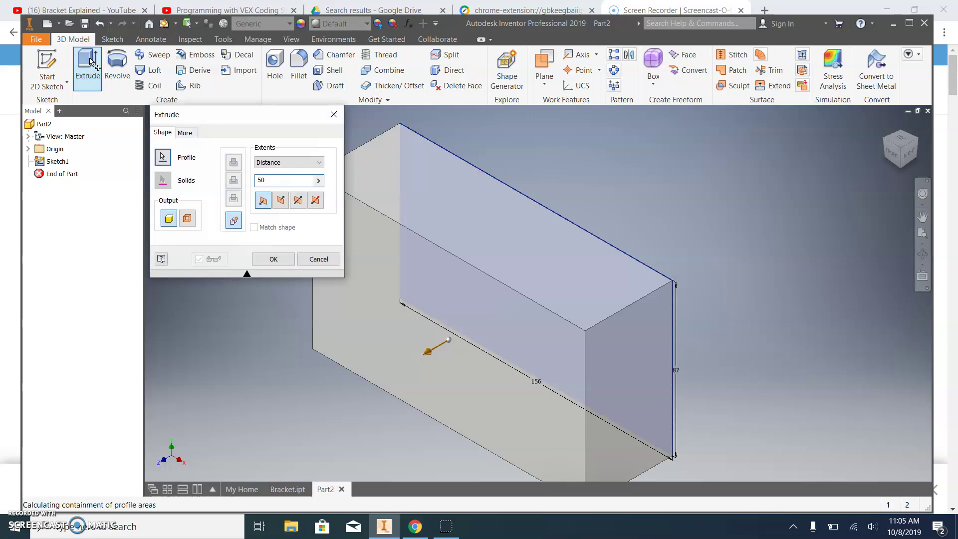
{"action": "key", "text": "Return"}
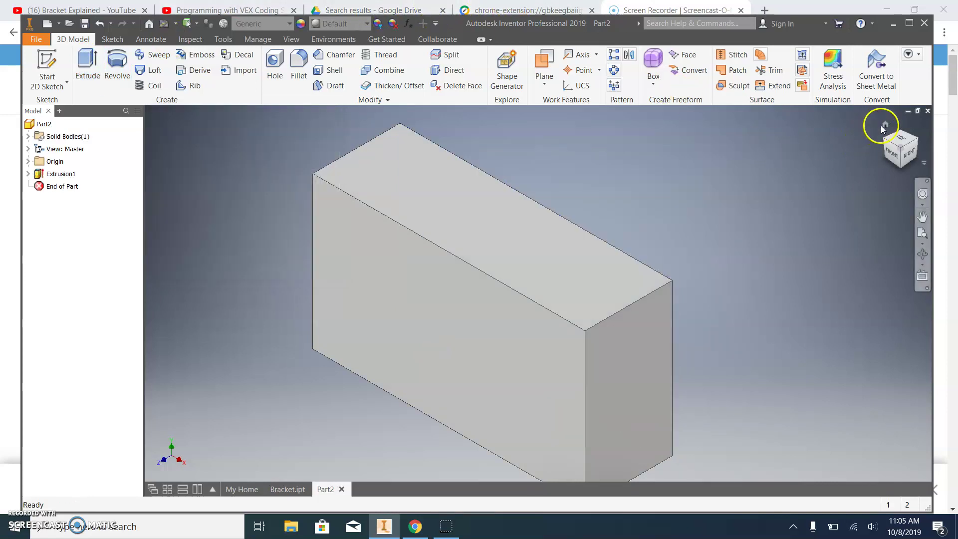
{"action": "left_click", "coordinate": [884, 126]}
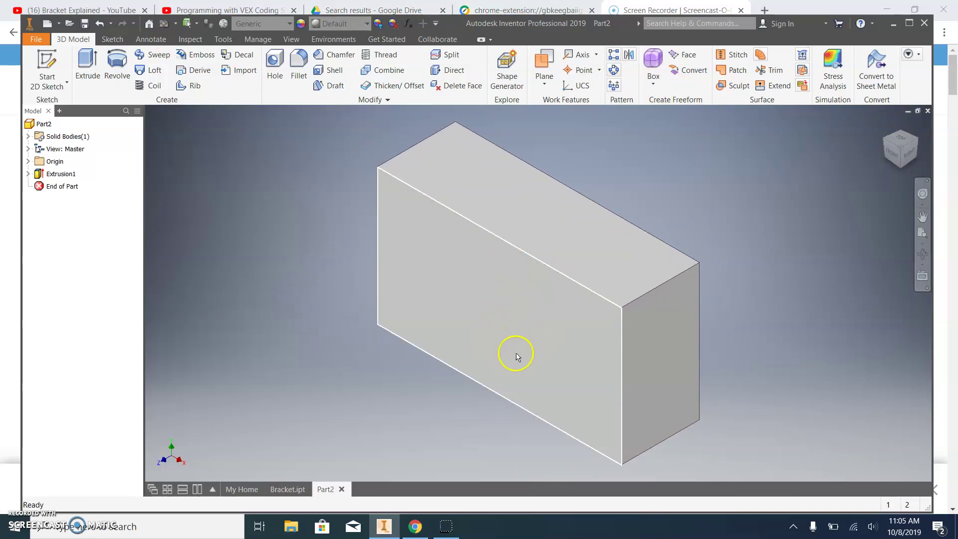
Step: On a new sketch on the block's front face, draw a two-point rectangle 32 mm wide and 65 mm high from the face's upper-right corner
{"action": "right_click", "coordinate": [494, 302]}
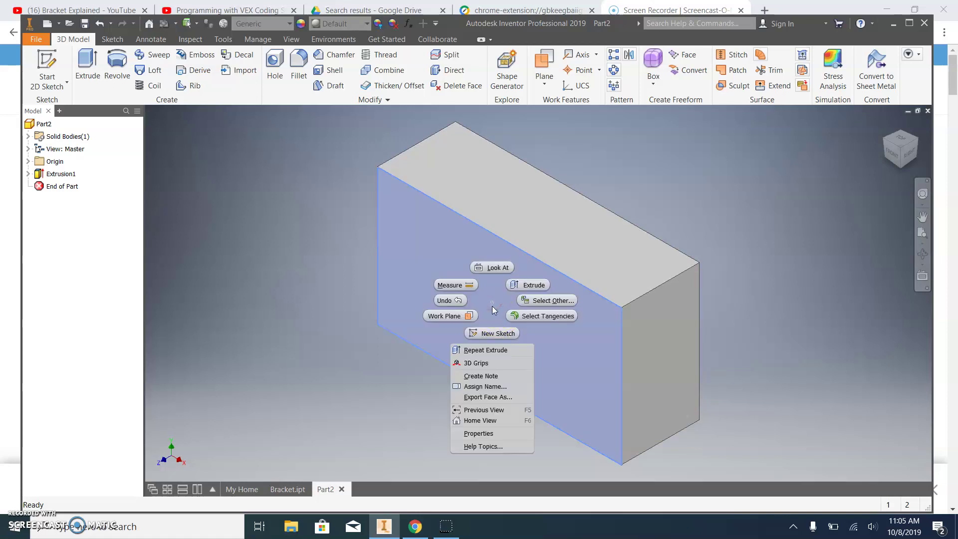
{"action": "left_click", "coordinate": [493, 333]}
{"action": "middle_click_drag", "start_coordinate": [593, 316], "coordinate": [542, 307]}
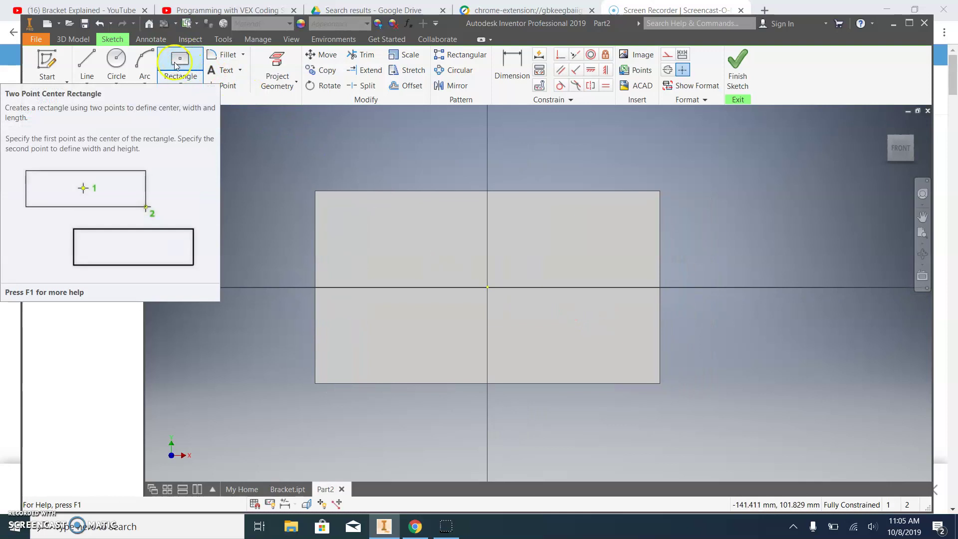
{"action": "left_click", "coordinate": [186, 81]}
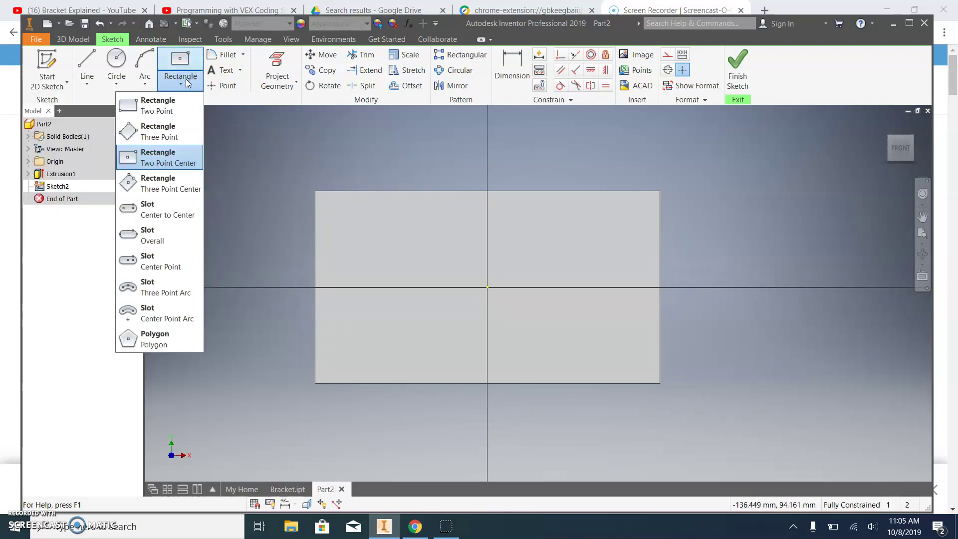
{"action": "left_click", "coordinate": [159, 106]}
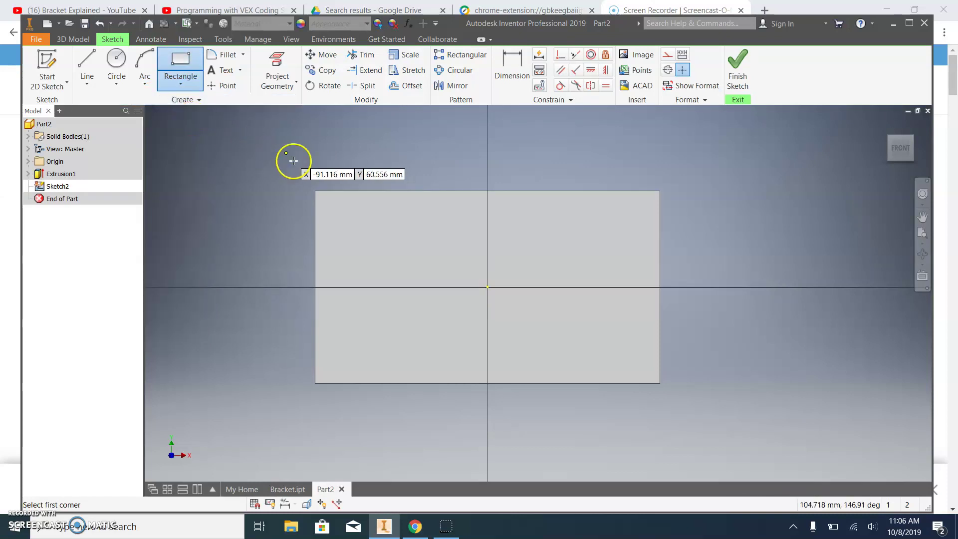
{"action": "left_click", "coordinate": [185, 82]}
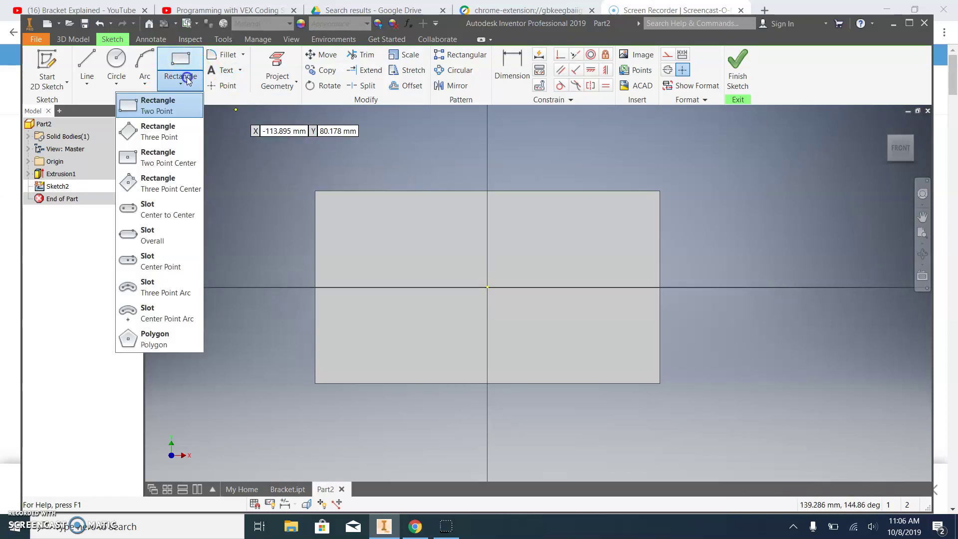
{"action": "left_click", "coordinate": [165, 110]}
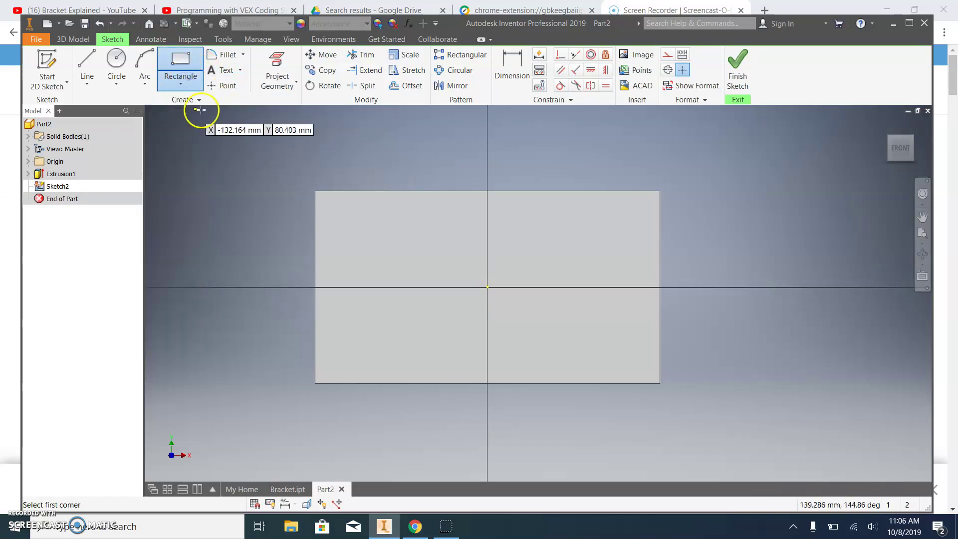
{"action": "left_click", "coordinate": [662, 191]}
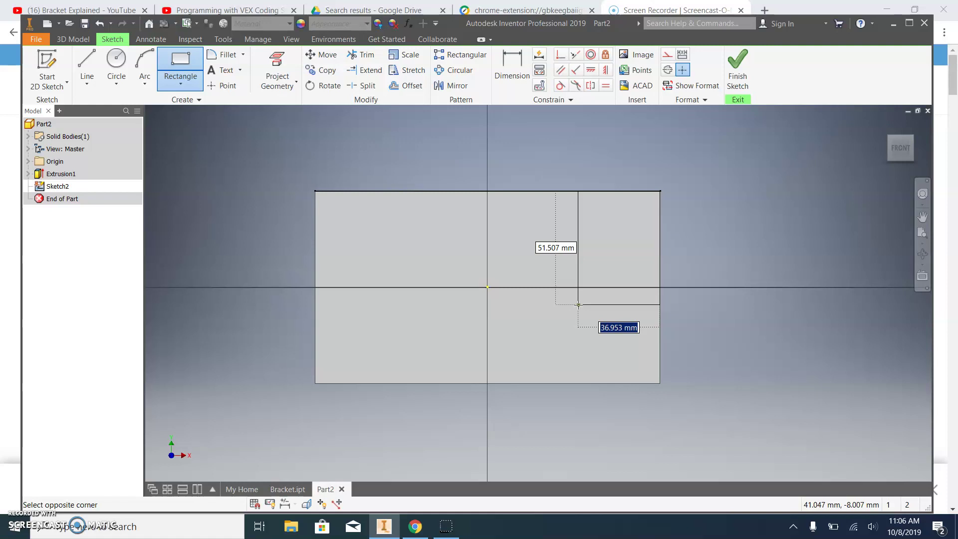
{"action": "type", "text": "32"}
{"action": "key", "text": "Tab"}
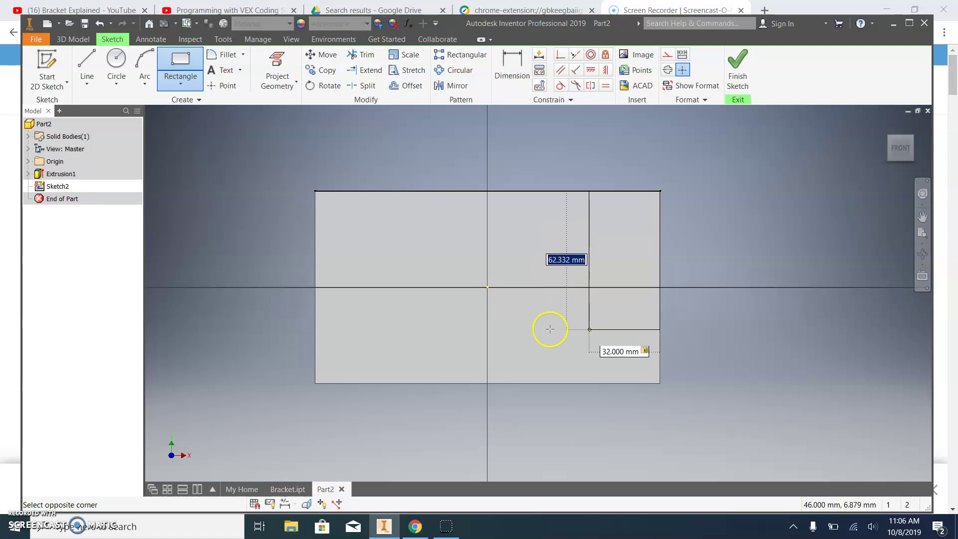
{"action": "type", "text": "65"}
{"action": "key", "text": "Return"}
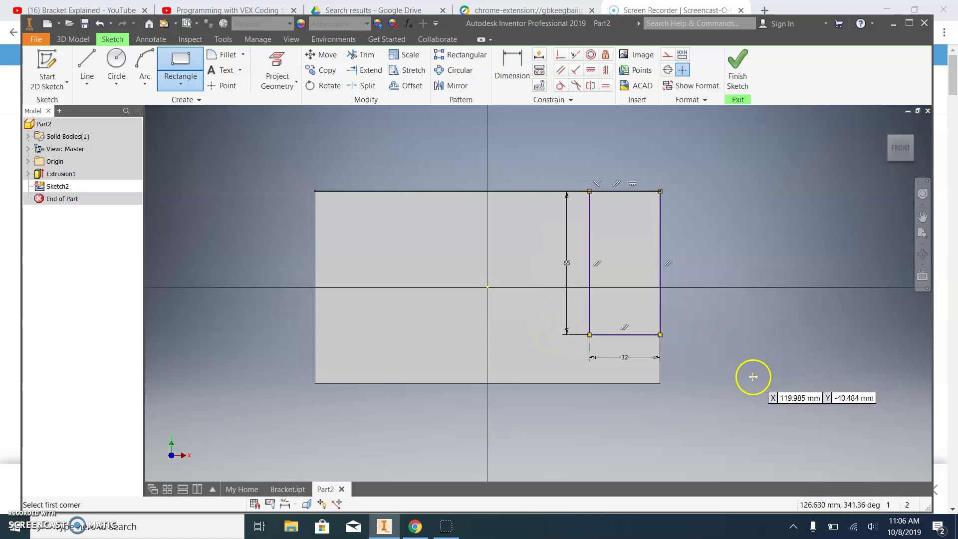
Step: Draw a two-point rectangle 32 mm wide and 65 mm high from the front face's upper-left corner and finish the sketch
{"action": "left_click", "coordinate": [181, 70]}
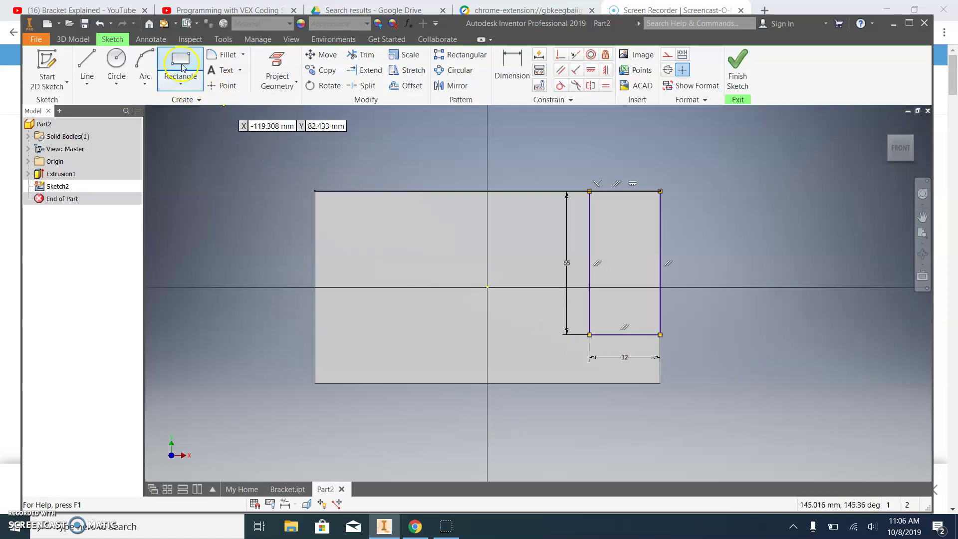
{"action": "left_click", "coordinate": [315, 191]}
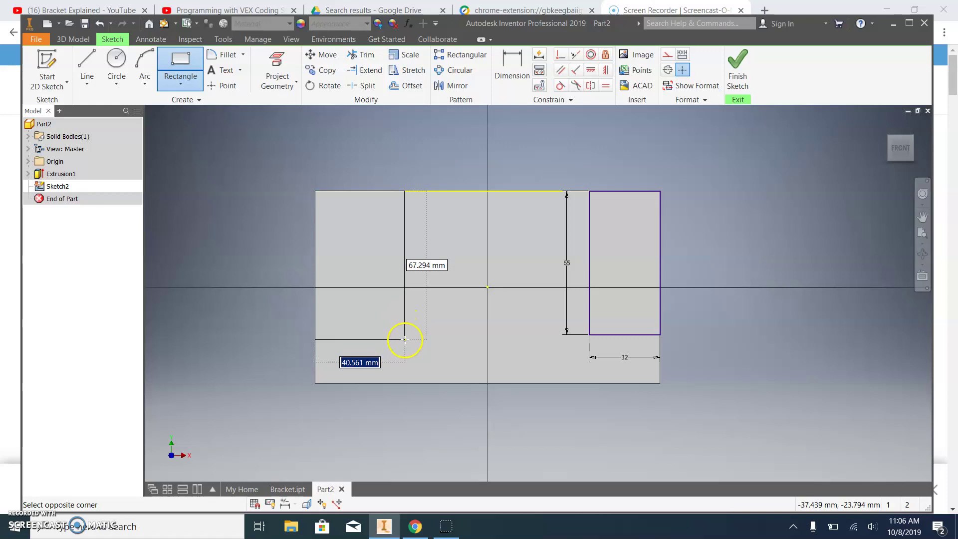
{"action": "type", "text": "32"}
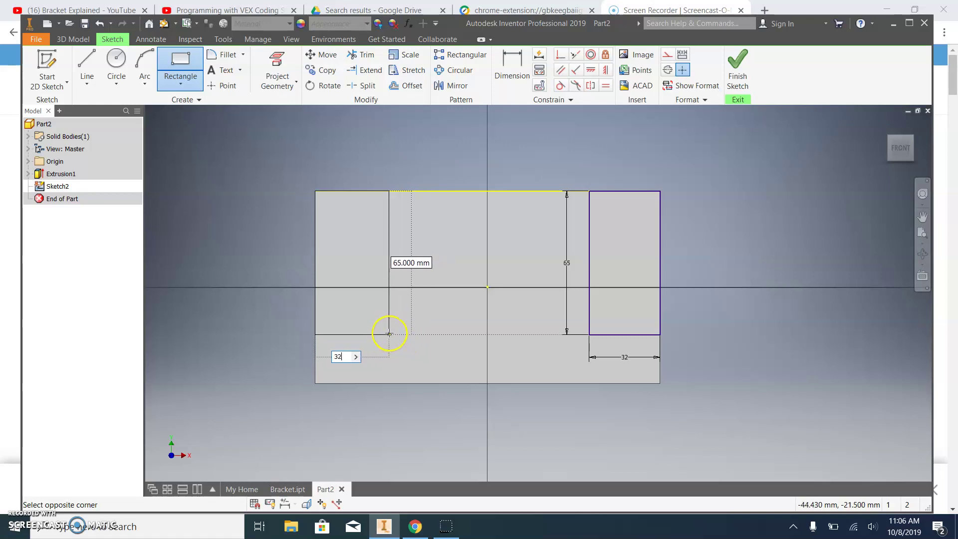
{"action": "key", "text": "Tab"}
{"action": "type", "text": "65"}
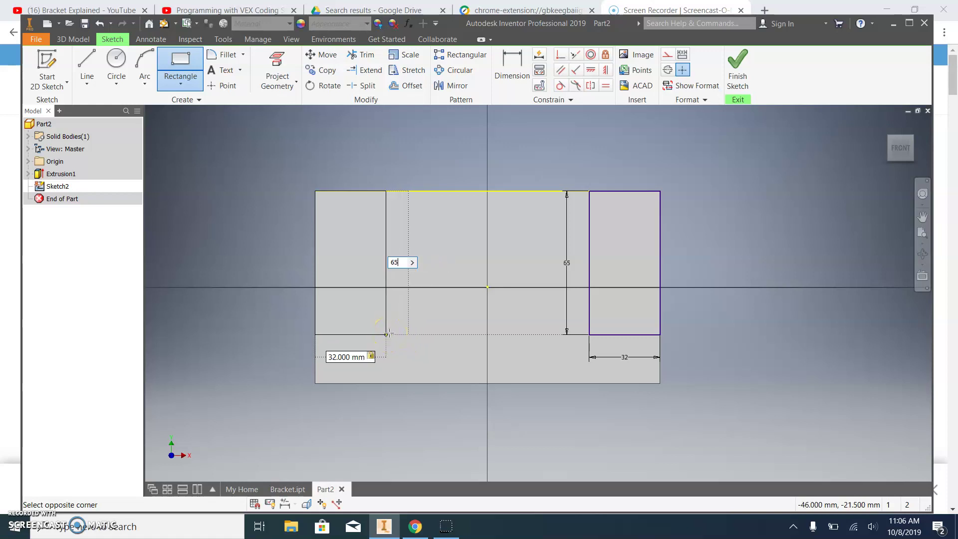
{"action": "key", "text": "Return"}
{"action": "left_click", "coordinate": [386, 335]}
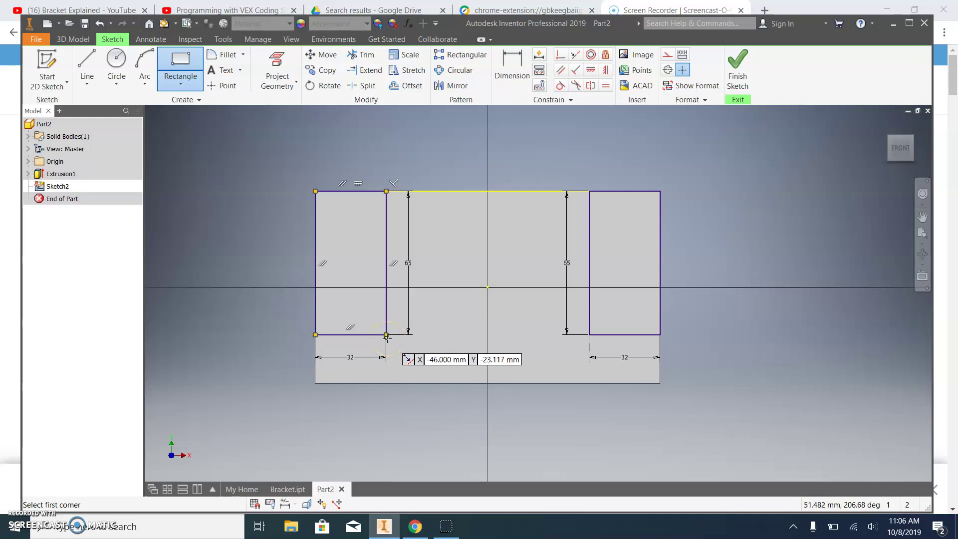
{"action": "left_click", "coordinate": [737, 68]}
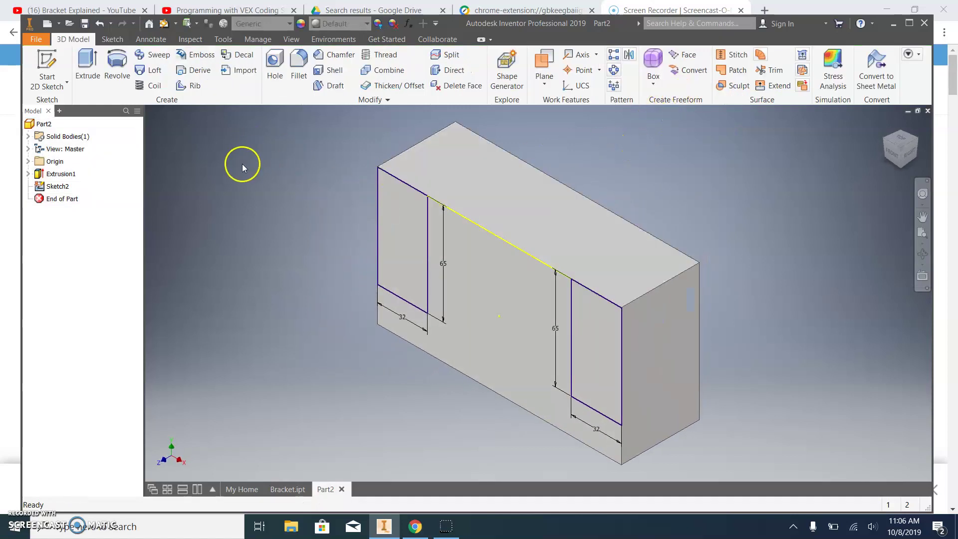
Step: Extrude both corner rectangles as a 50 mm cut in Direction 2, through the block's depth
{"action": "left_click", "coordinate": [91, 65]}
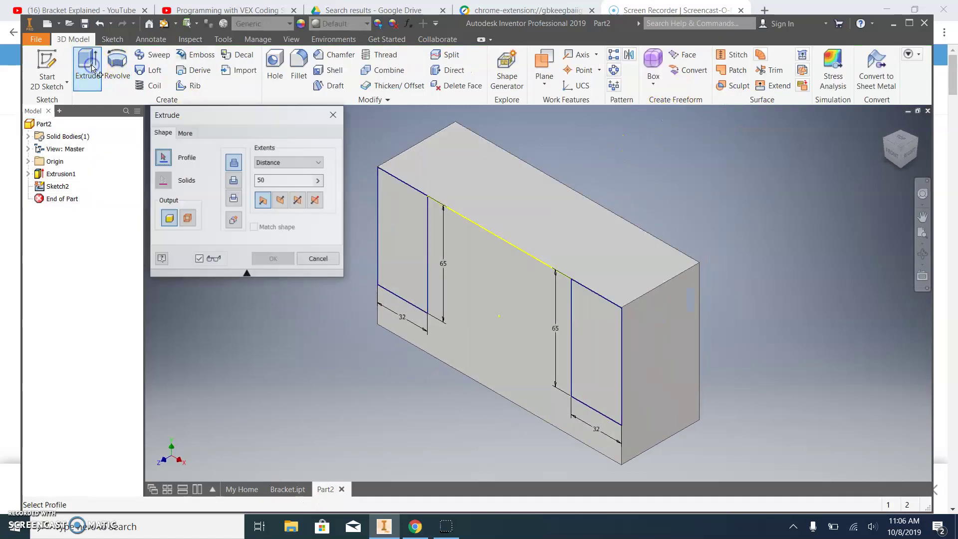
{"action": "left_click", "coordinate": [233, 181]}
{"action": "left_click", "coordinate": [280, 200]}
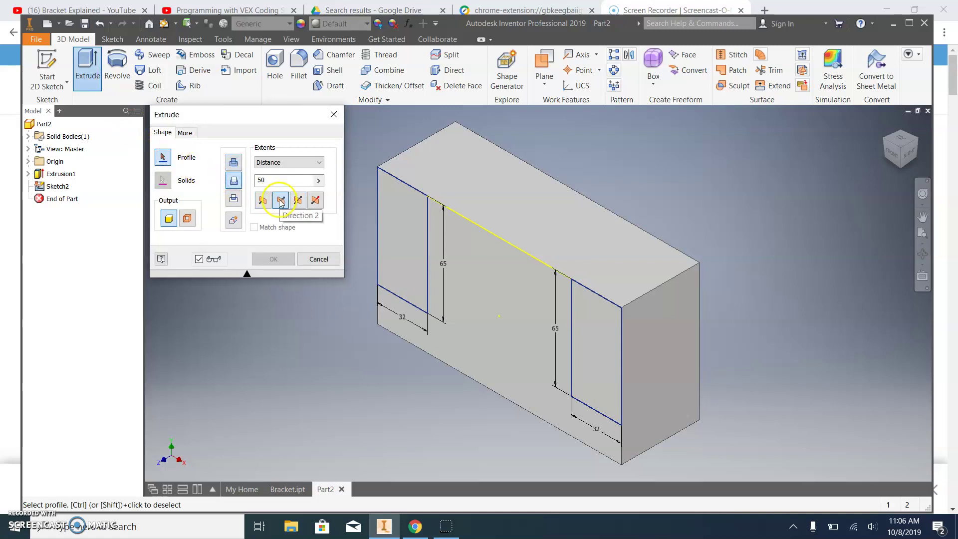
{"action": "left_click", "coordinate": [396, 229]}
{"action": "left_click", "coordinate": [610, 344]}
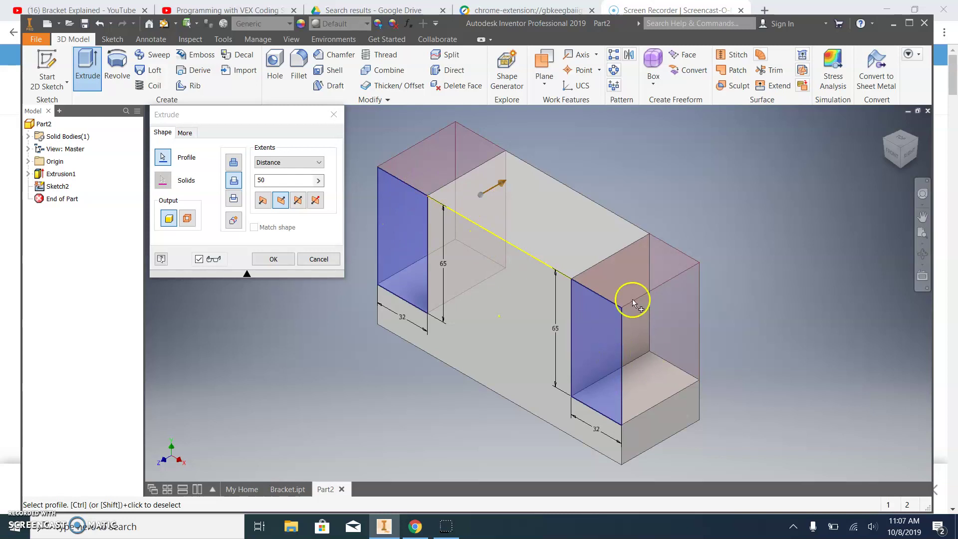
{"action": "left_click", "coordinate": [274, 259]}
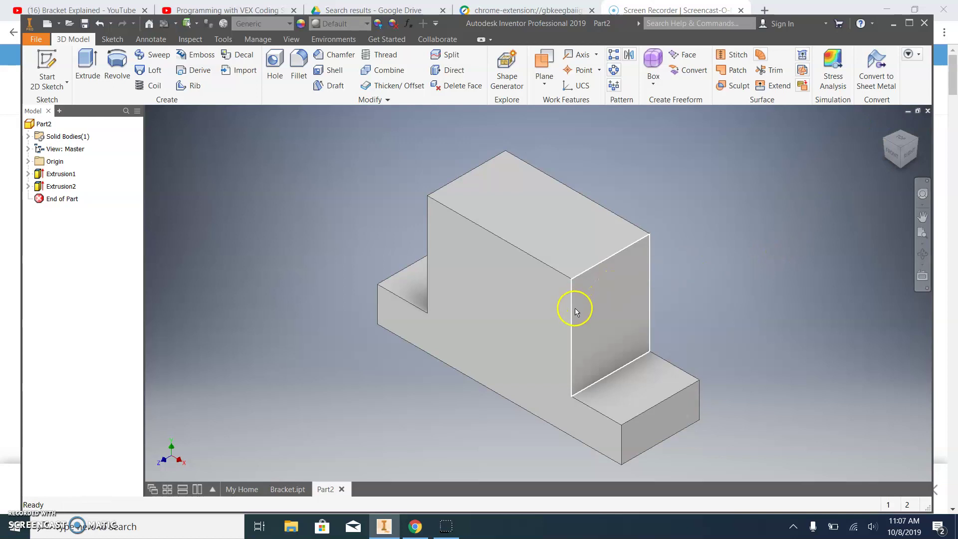
Step: On a new sketch on the front face, draw a two-point rectangle 50 mm wide and 58 mm high starting on the top edge
{"action": "left_click", "coordinate": [289, 490]}
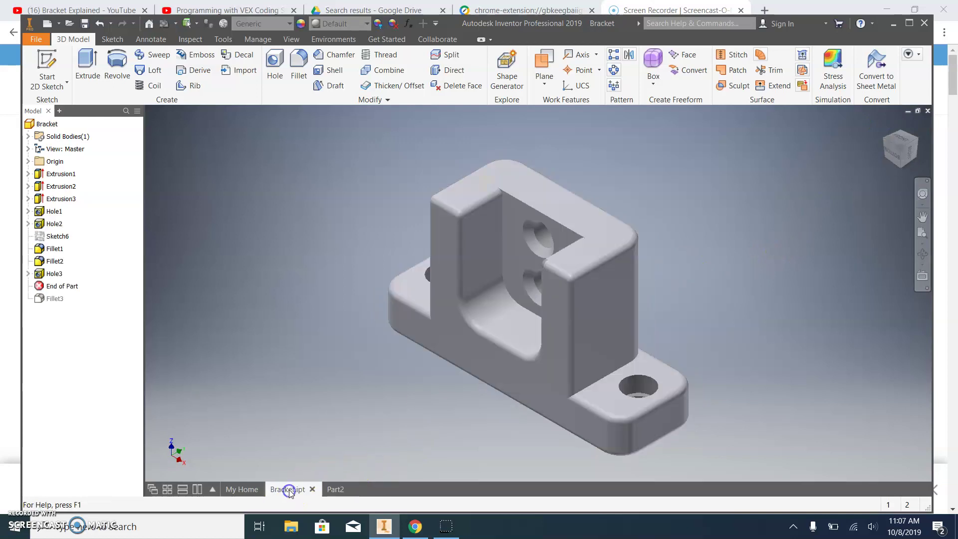
{"action": "left_click", "coordinate": [343, 488]}
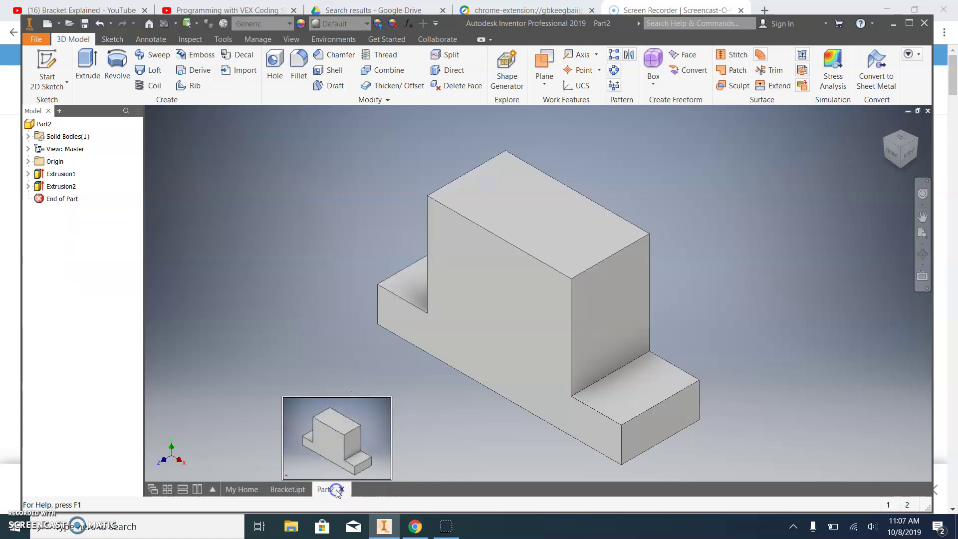
{"action": "right_click", "coordinate": [493, 298]}
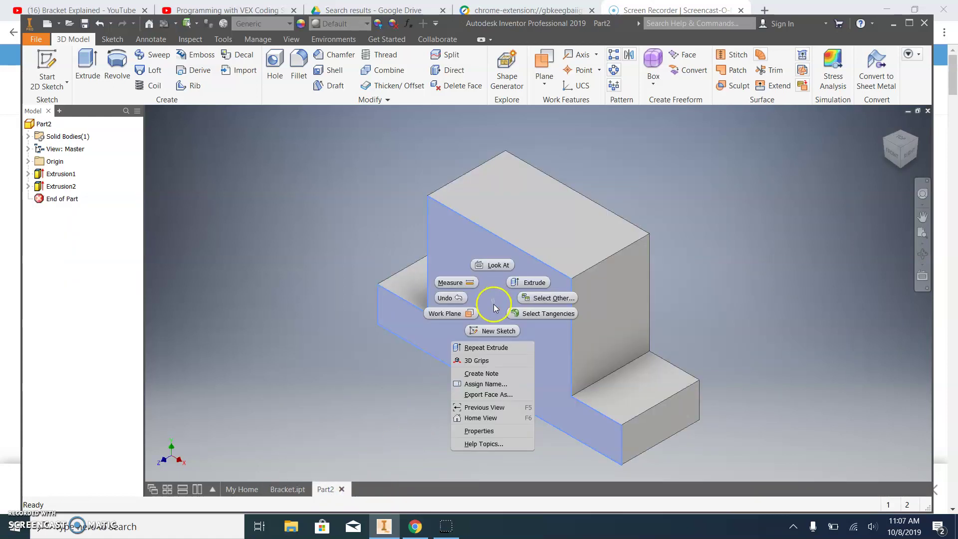
{"action": "left_click", "coordinate": [492, 332]}
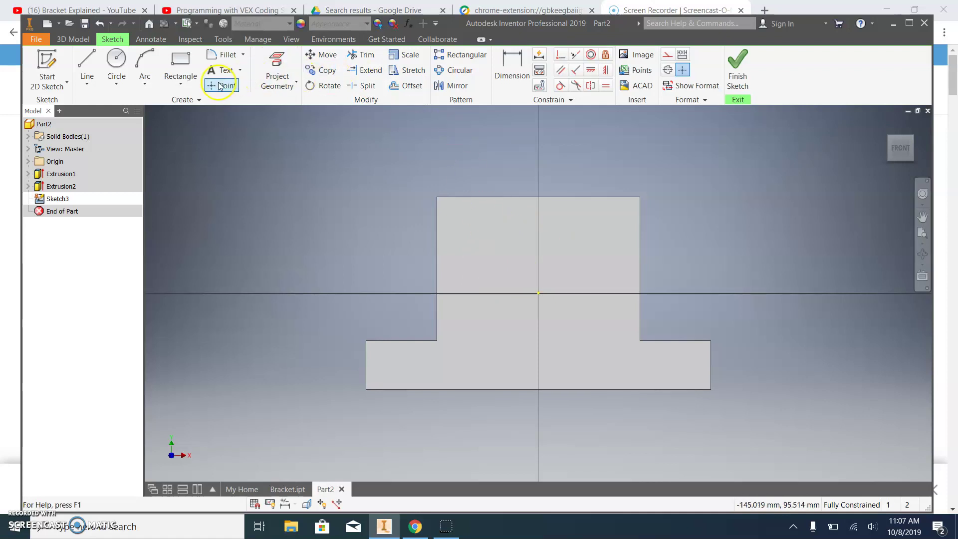
{"action": "left_click", "coordinate": [180, 65]}
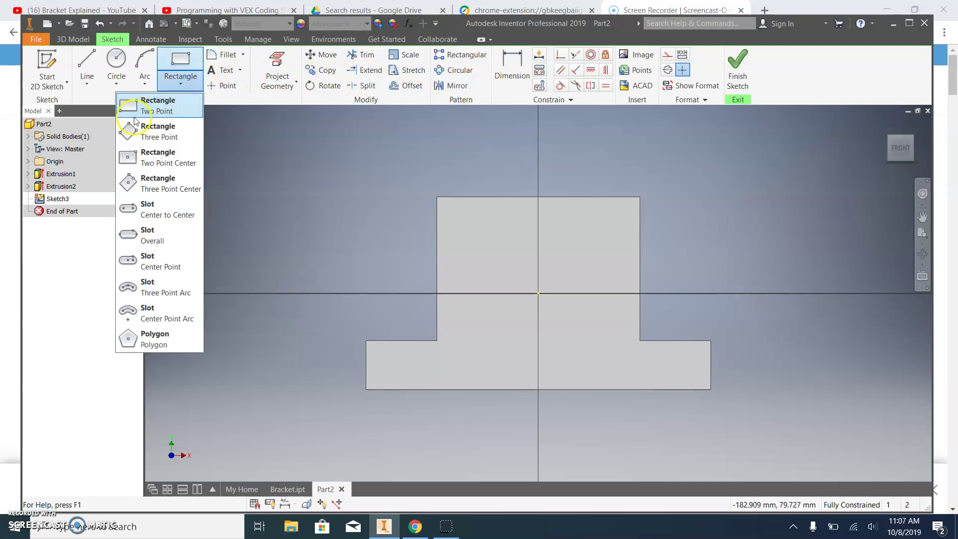
{"action": "left_click", "coordinate": [177, 65]}
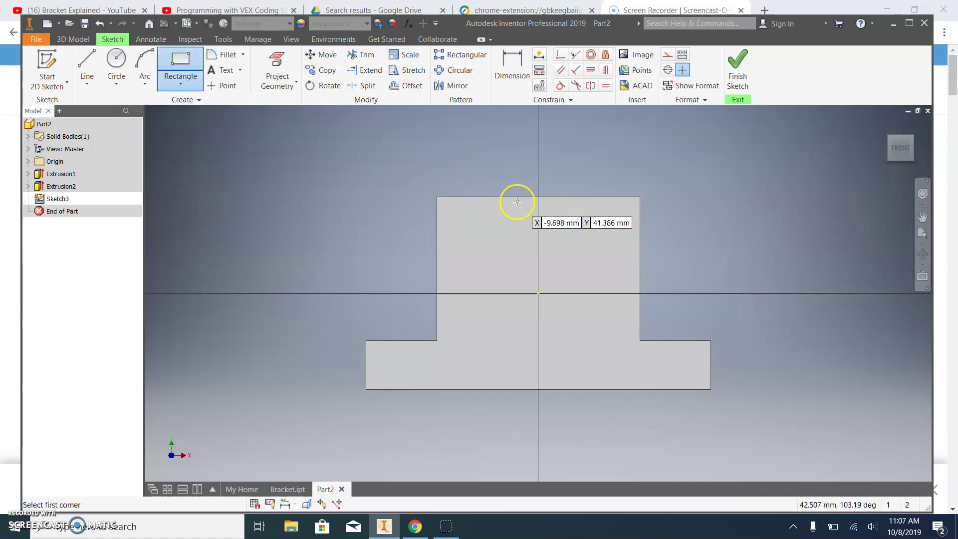
{"action": "left_click", "coordinate": [478, 197]}
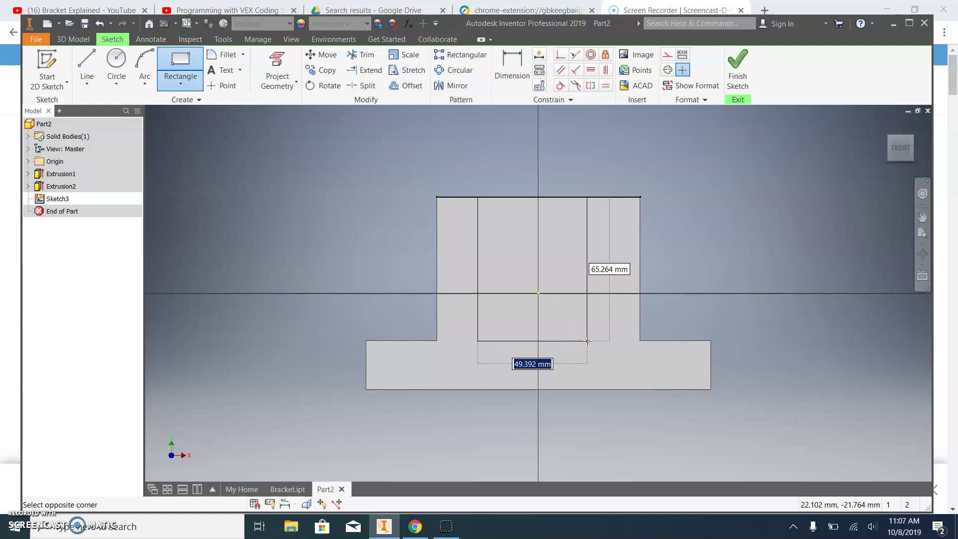
{"action": "type", "text": "50"}
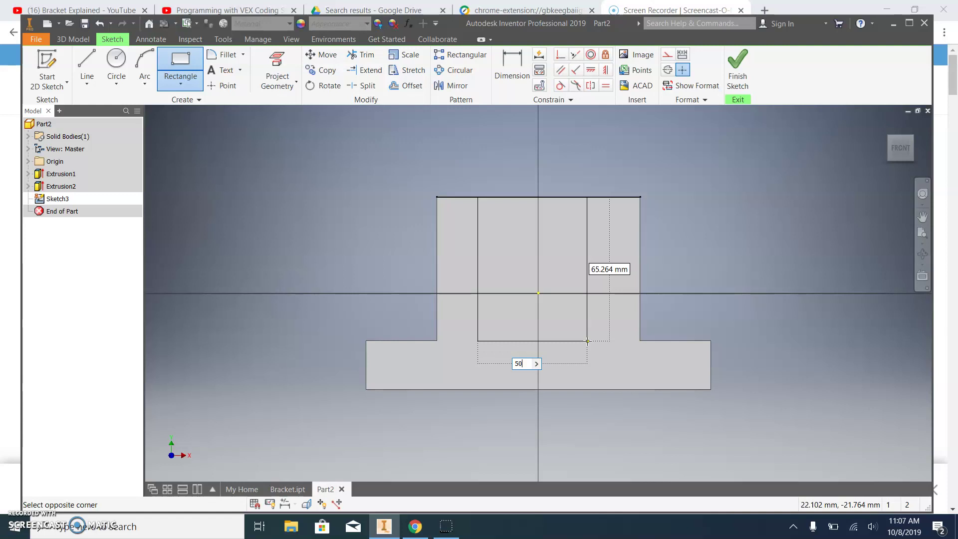
{"action": "key", "text": "Tab"}
{"action": "type", "text": "5"}
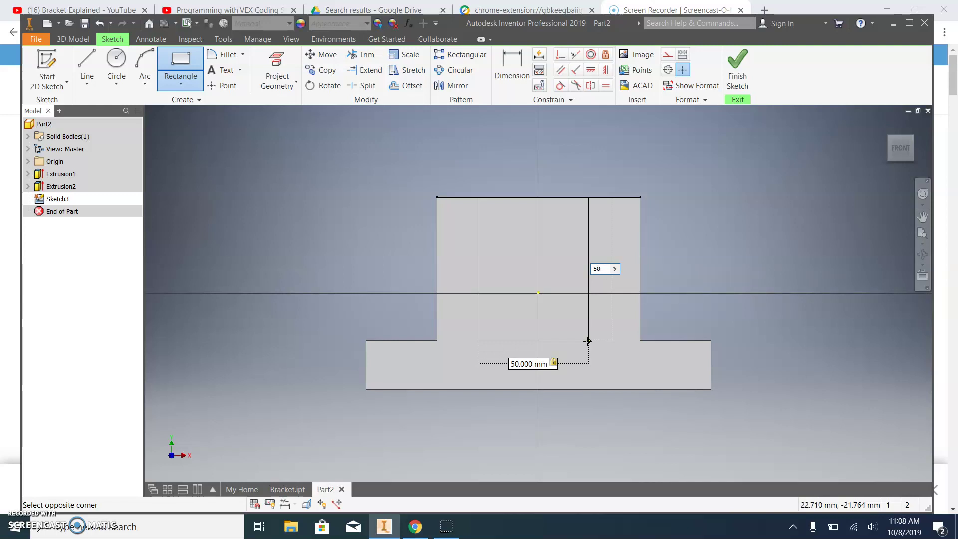
{"action": "type", "text": "8"}
{"action": "key", "text": "Return"}
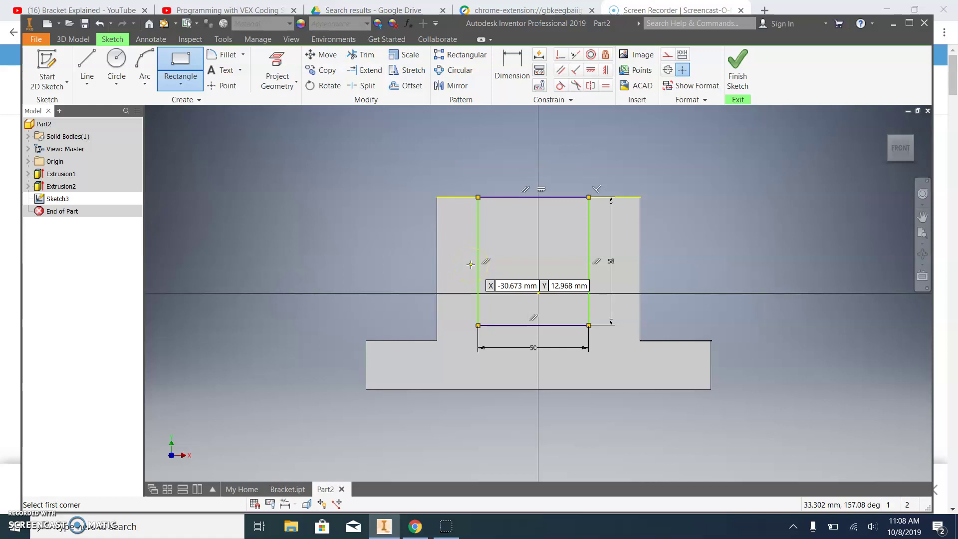
Step: Dimension the gap between the raised block's left edge and the rectangle's left side as 21 mm
{"action": "left_click", "coordinate": [510, 72]}
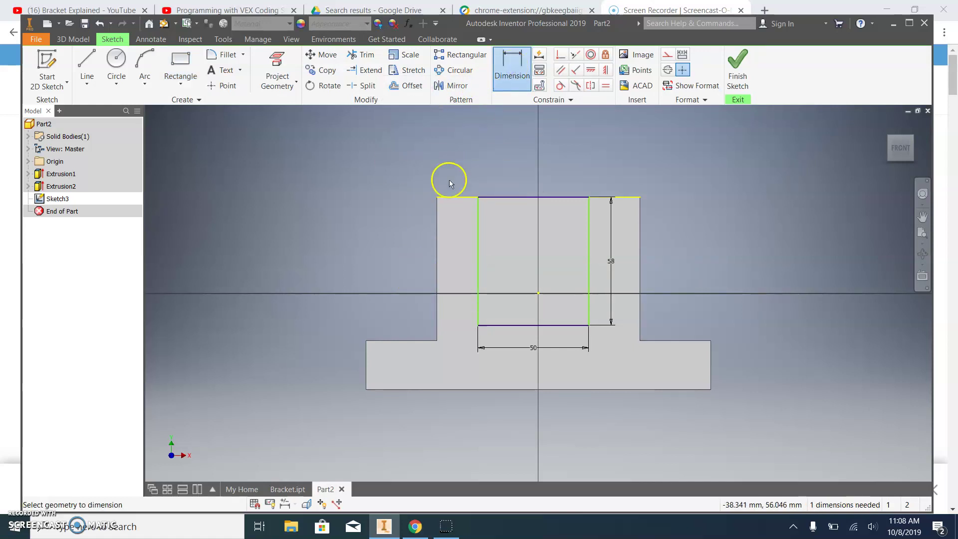
{"action": "left_click", "coordinate": [438, 236]}
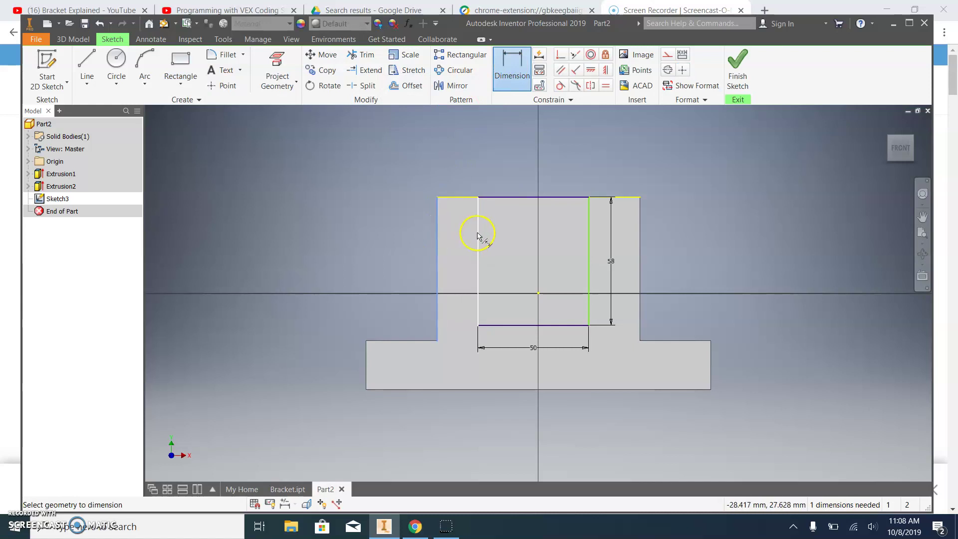
{"action": "left_click", "coordinate": [478, 234]}
{"action": "left_click", "coordinate": [461, 240]}
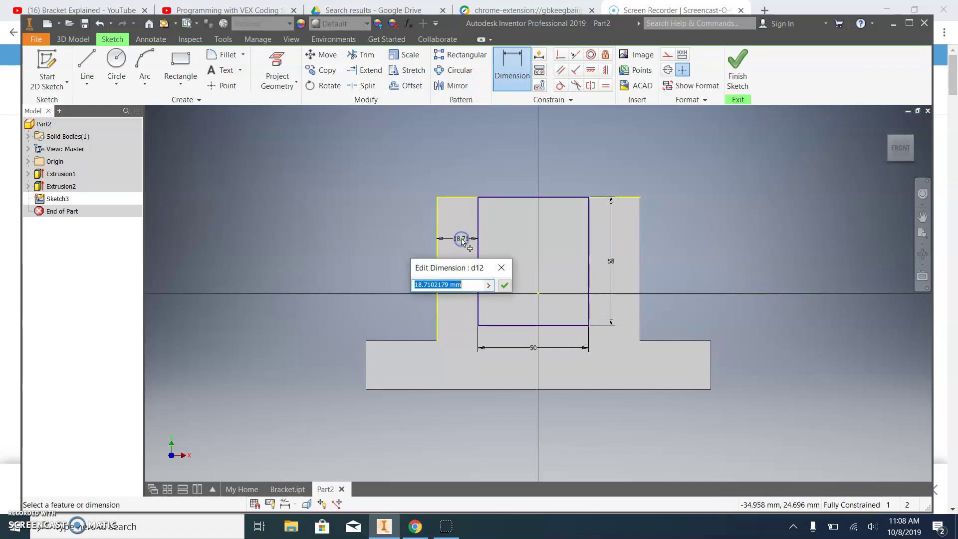
{"action": "type", "text": "21"}
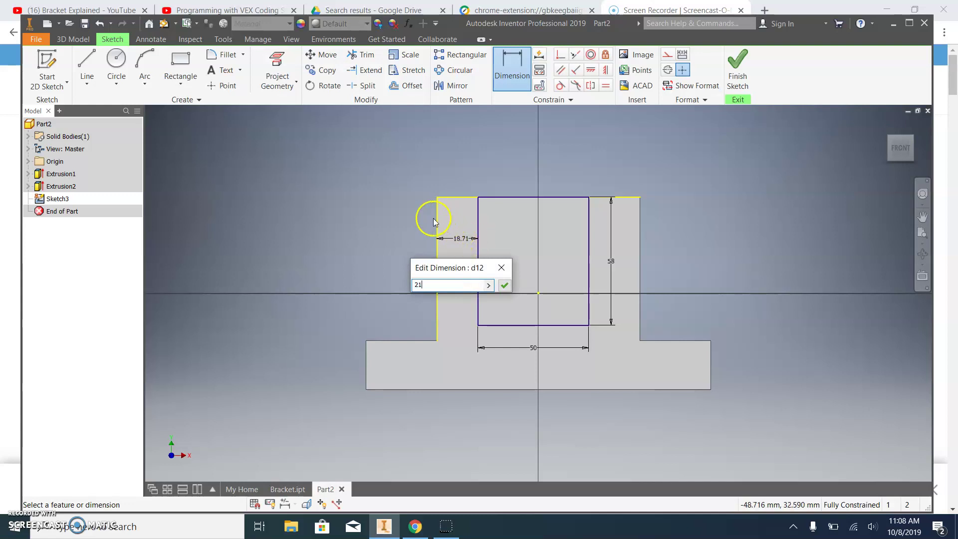
{"action": "left_click", "coordinate": [477, 235]}
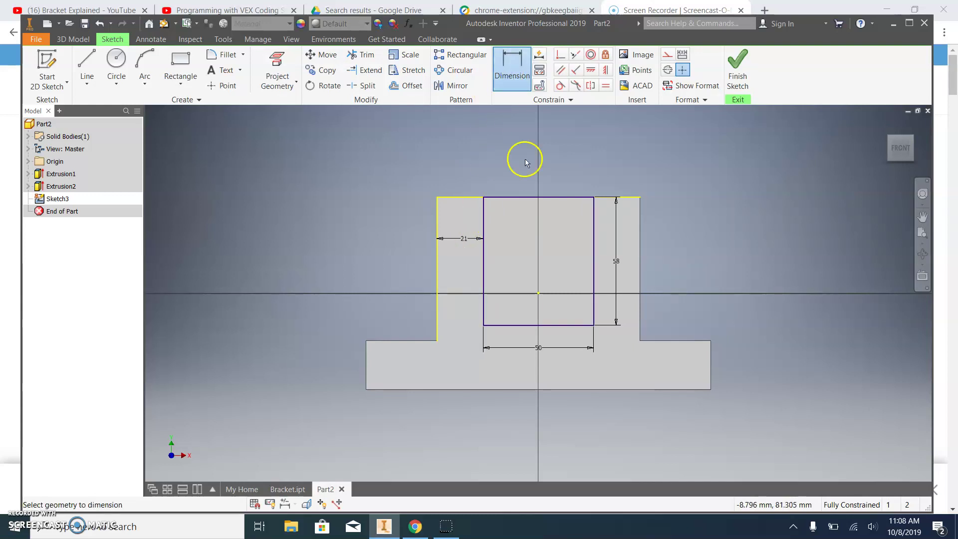
{"action": "left_click", "coordinate": [595, 253]}
{"action": "left_click", "coordinate": [639, 250]}
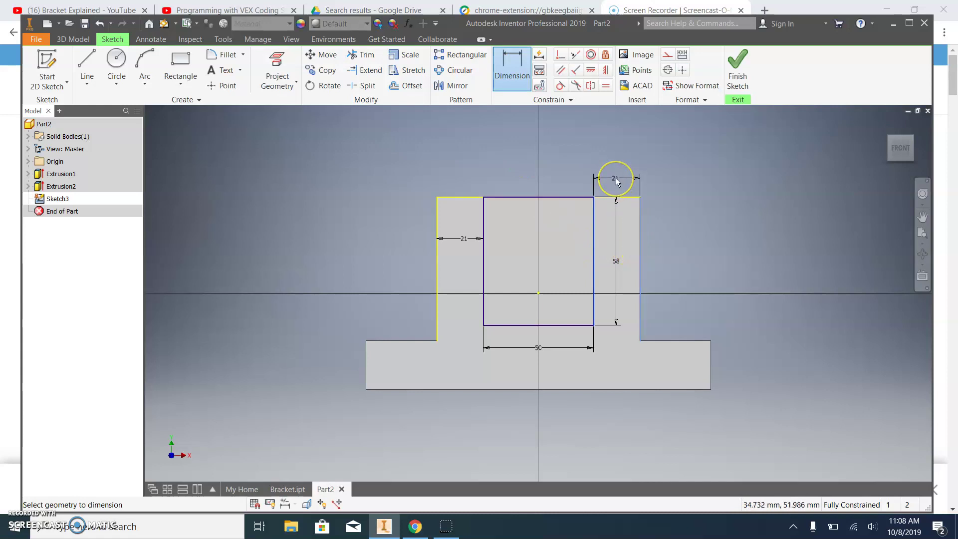
{"action": "left_click", "coordinate": [522, 175]}
{"action": "left_click", "coordinate": [231, 126]}
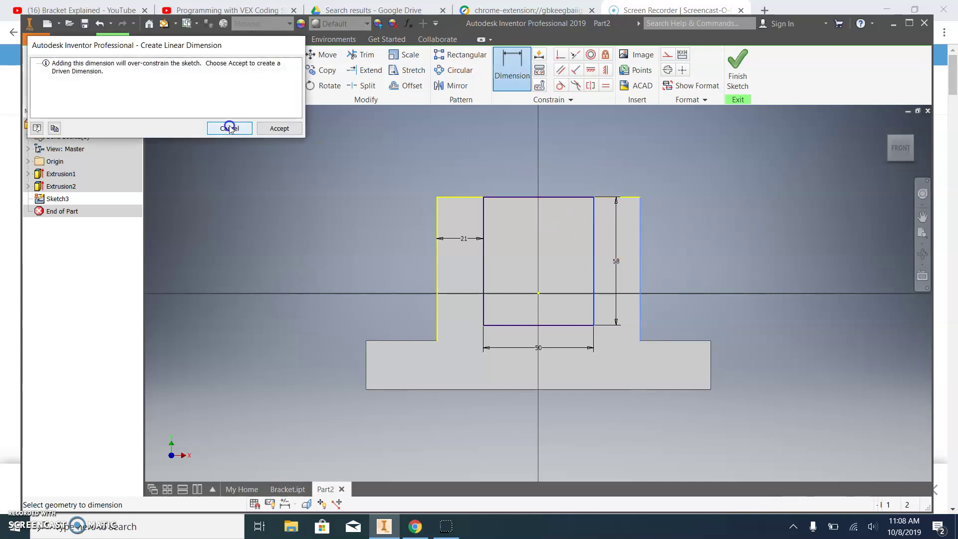
{"action": "left_click", "coordinate": [352, 193]}
{"action": "left_click", "coordinate": [514, 289]}
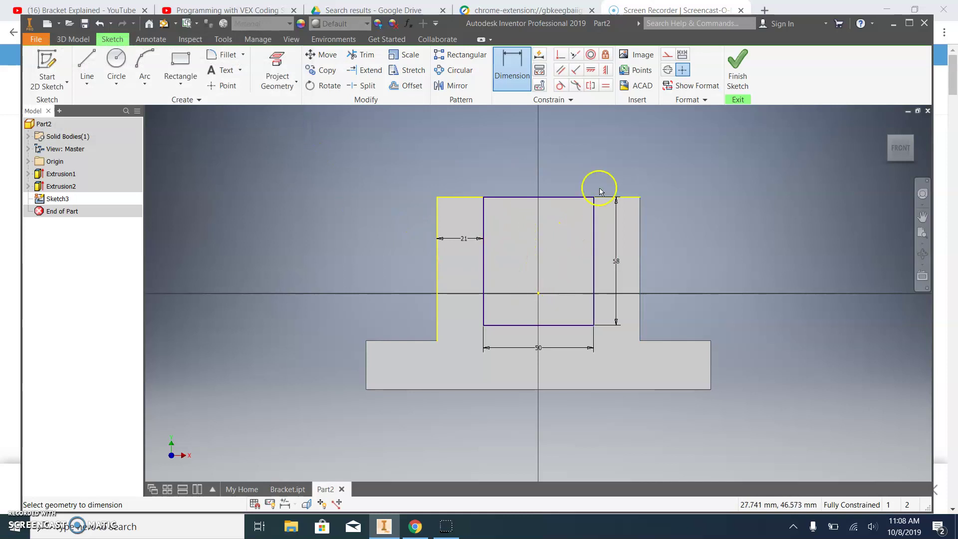
Step: Finish the sketch and extrude the 50 x 58 mm rectangle as a 27 mm deep cut into the block
{"action": "left_click", "coordinate": [738, 70]}
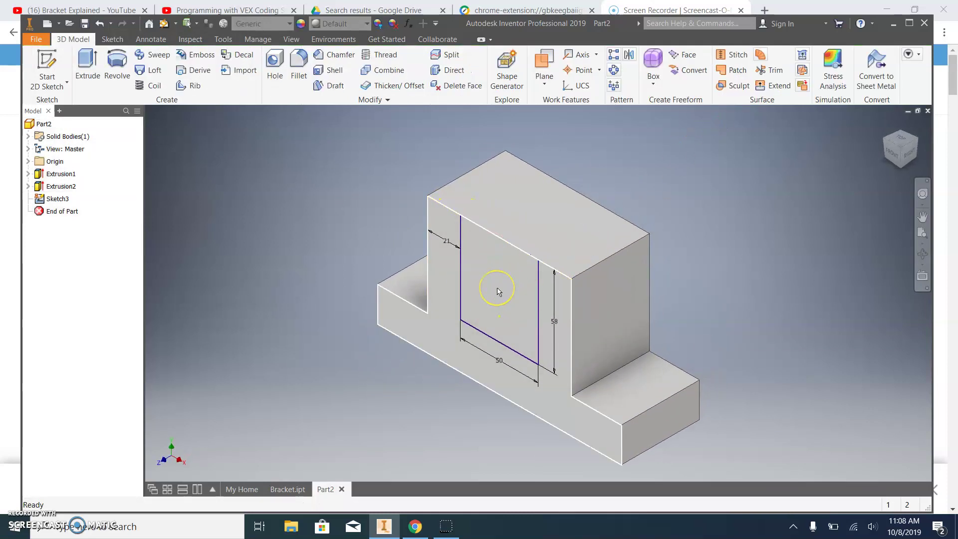
{"action": "mouse_move", "coordinate": [514, 305]}
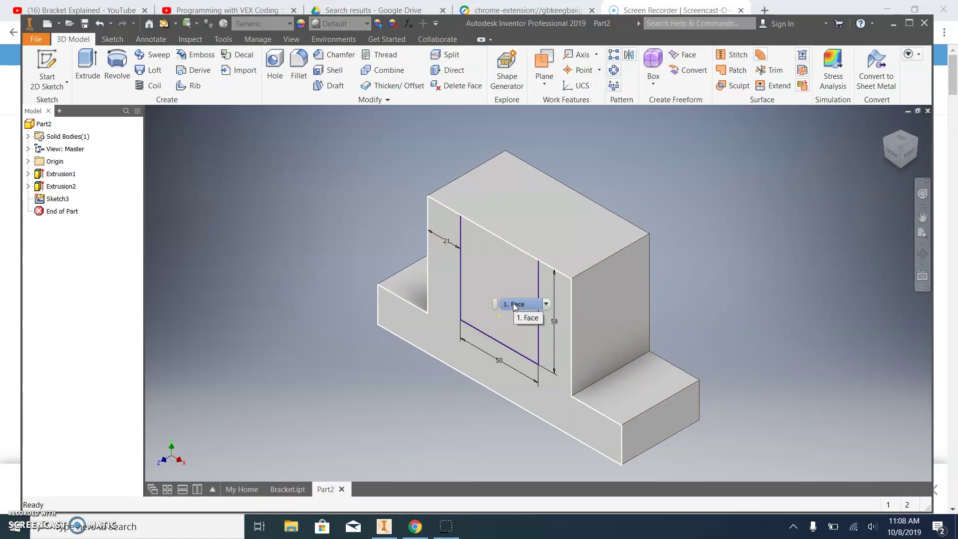
{"action": "left_click", "coordinate": [509, 302]}
{"action": "left_click", "coordinate": [112, 72]}
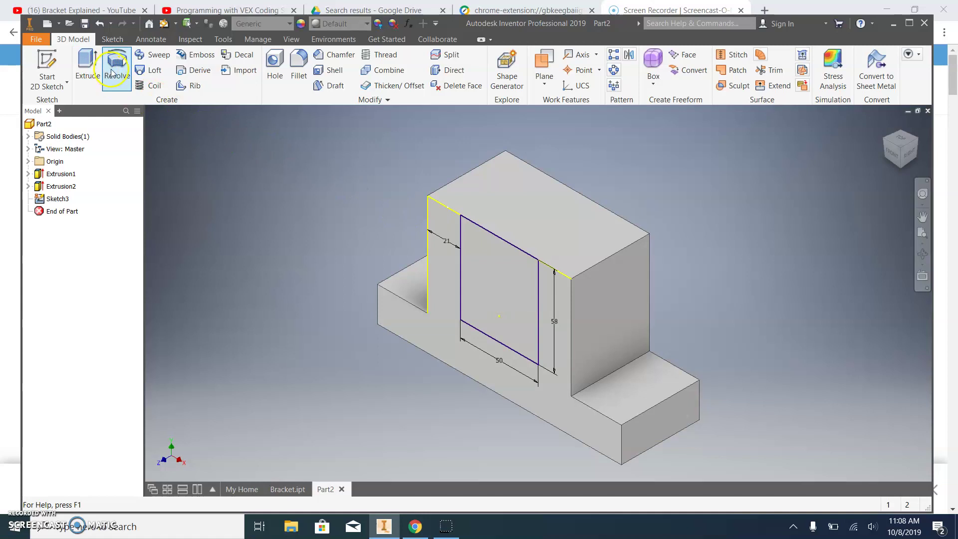
{"action": "left_click", "coordinate": [88, 68]}
{"action": "left_click", "coordinate": [497, 283]}
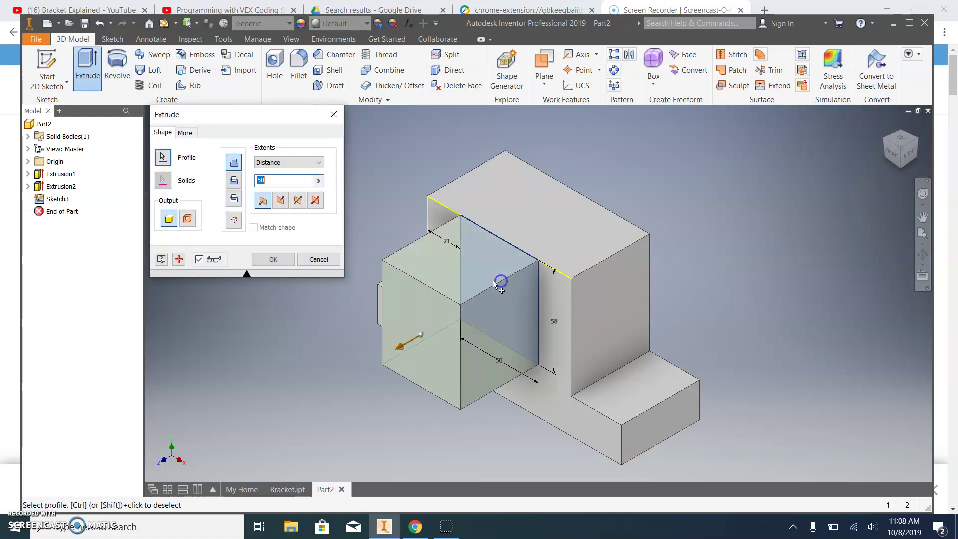
{"action": "left_click", "coordinate": [237, 182]}
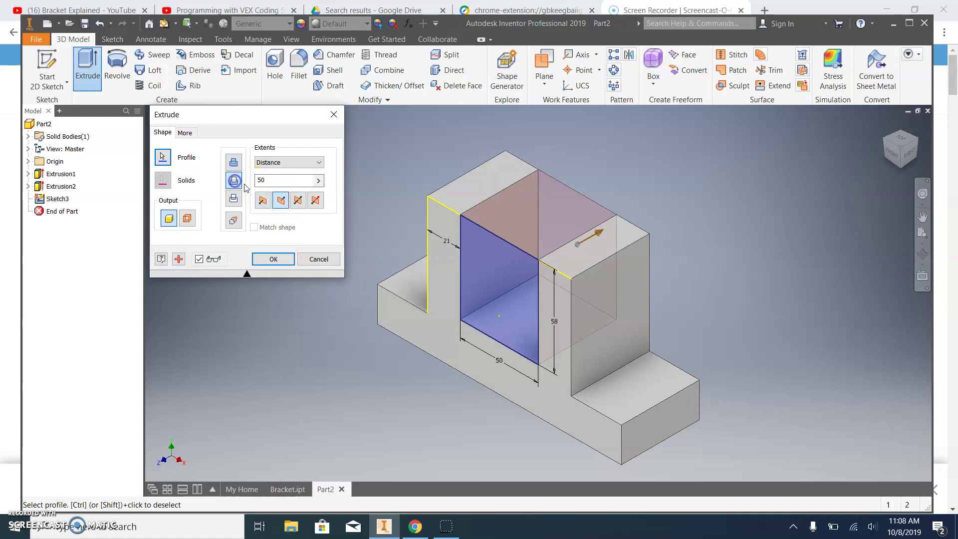
{"action": "left_click", "coordinate": [275, 193]}
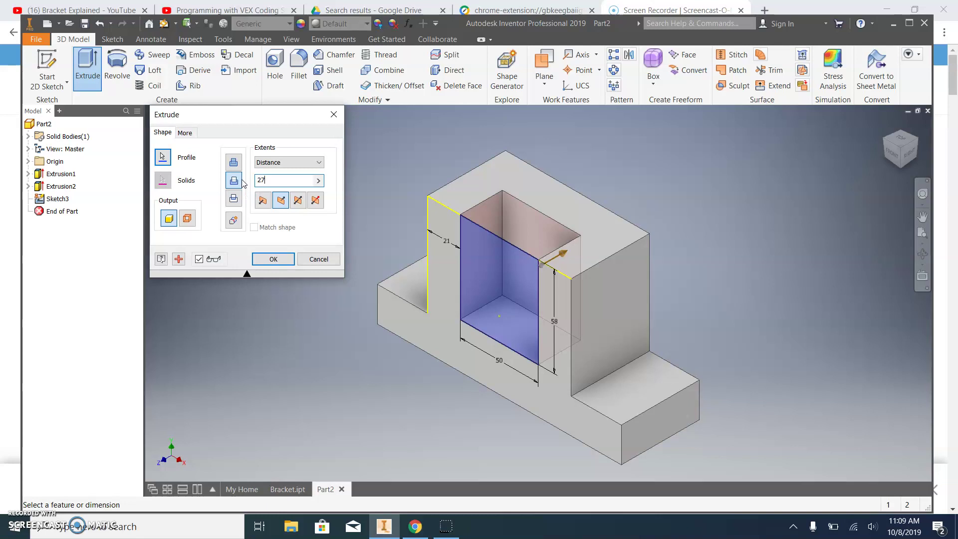
{"action": "key", "text": "Return"}
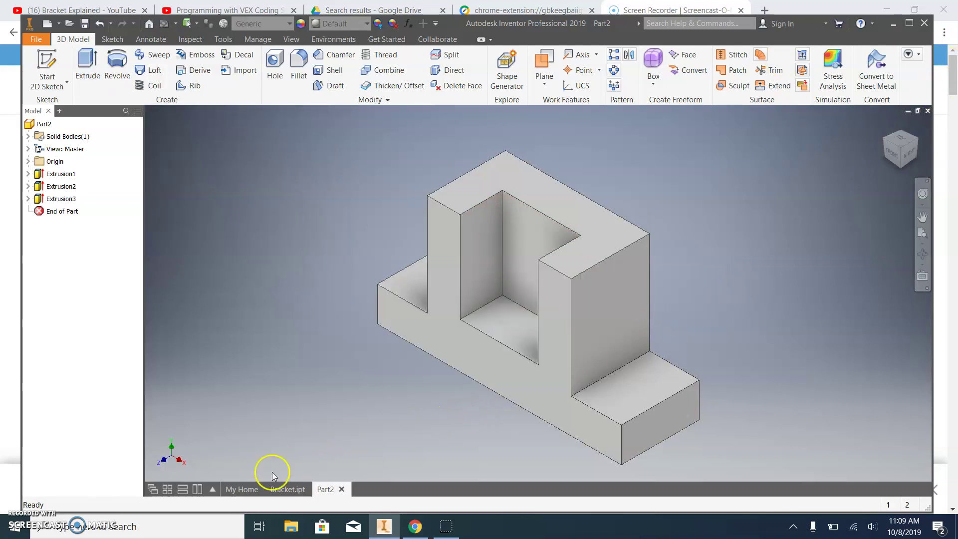
Step: Compare the unfinished Part2 with the finished Bracket.ipt model to examine its remaining holes and rounded edges
{"action": "left_click", "coordinate": [287, 487]}
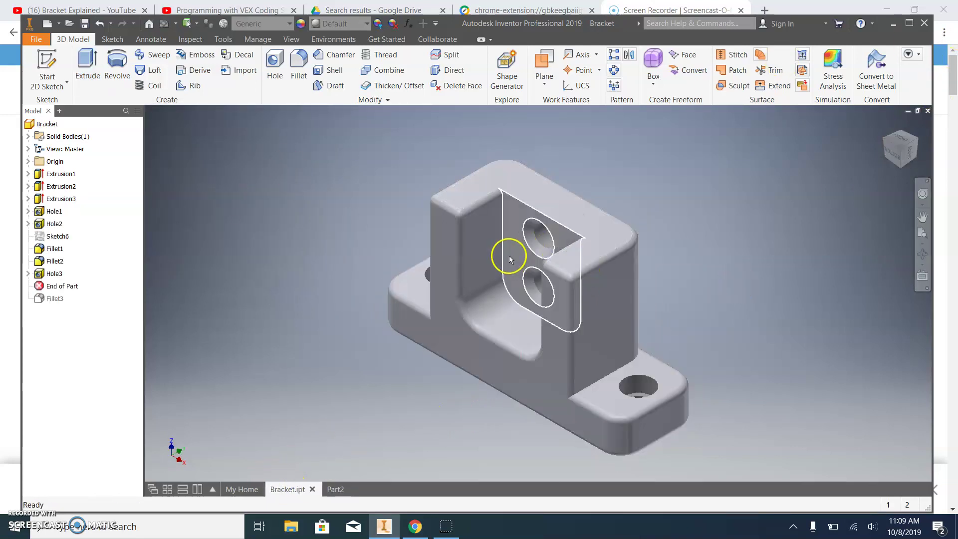
{"action": "left_click", "coordinate": [333, 489]}
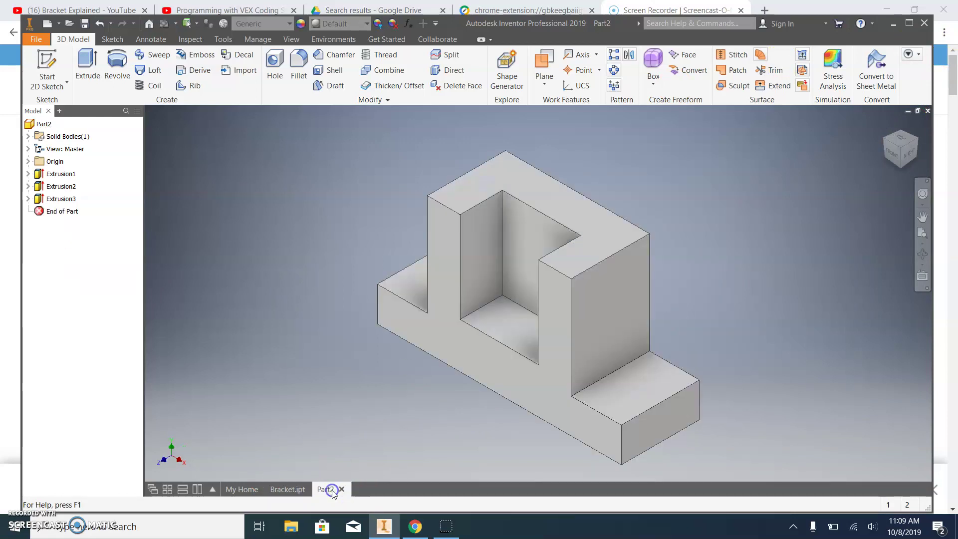
{"action": "left_click", "coordinate": [302, 491]}
{"action": "left_click", "coordinate": [327, 490]}
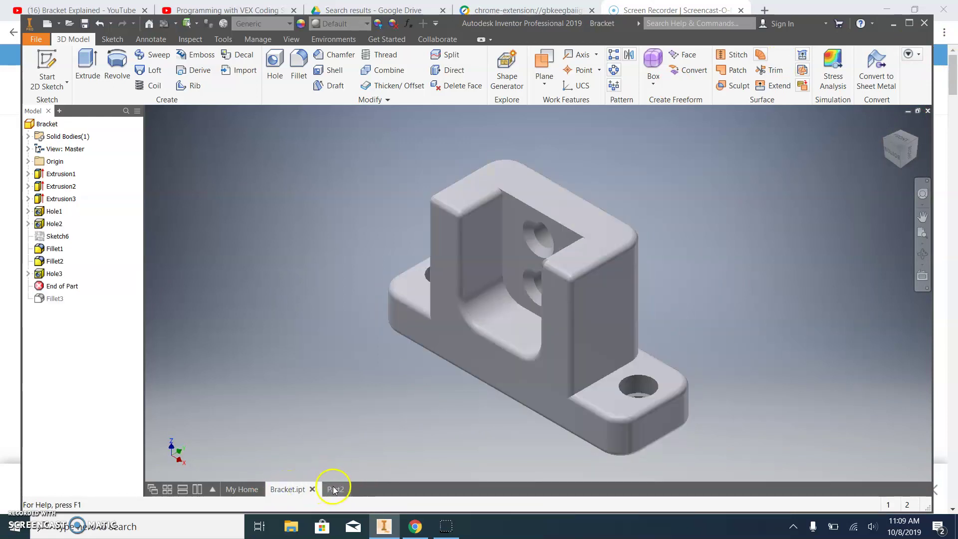
{"action": "left_click", "coordinate": [284, 489]}
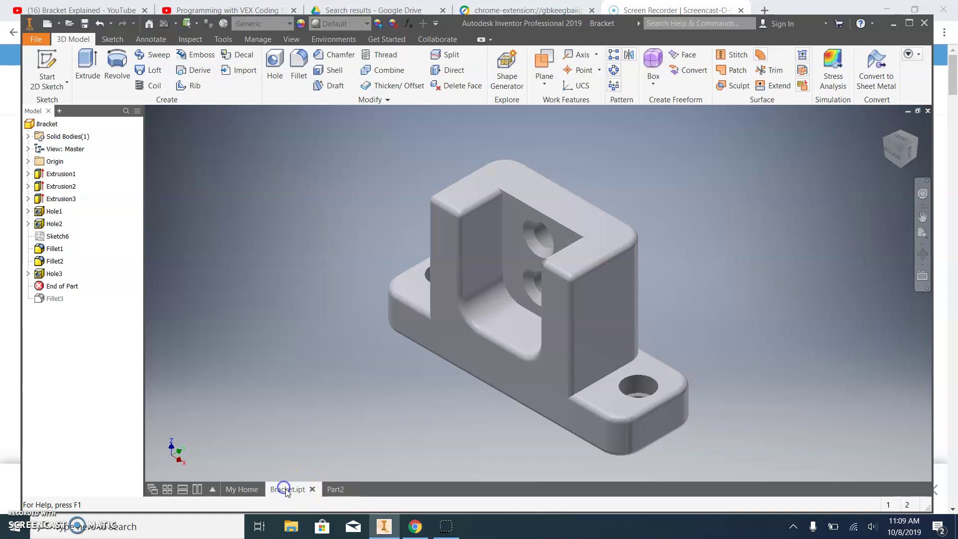
{"action": "left_click", "coordinate": [330, 489]}
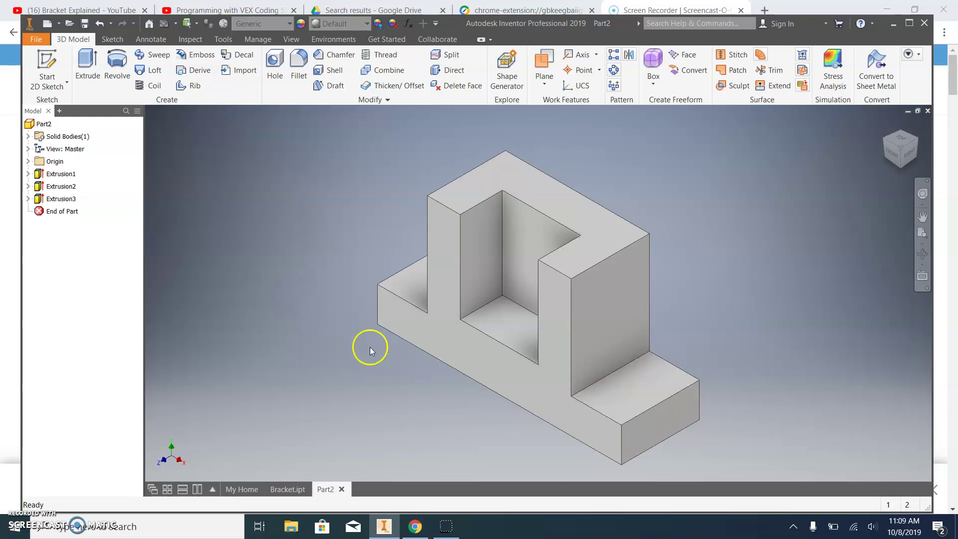
Step: Start a new sketch on the top face of the right side step and place a point near its middle
{"action": "middle_click_drag", "start_coordinate": [399, 313], "coordinate": [449, 305], "text": "shift"}
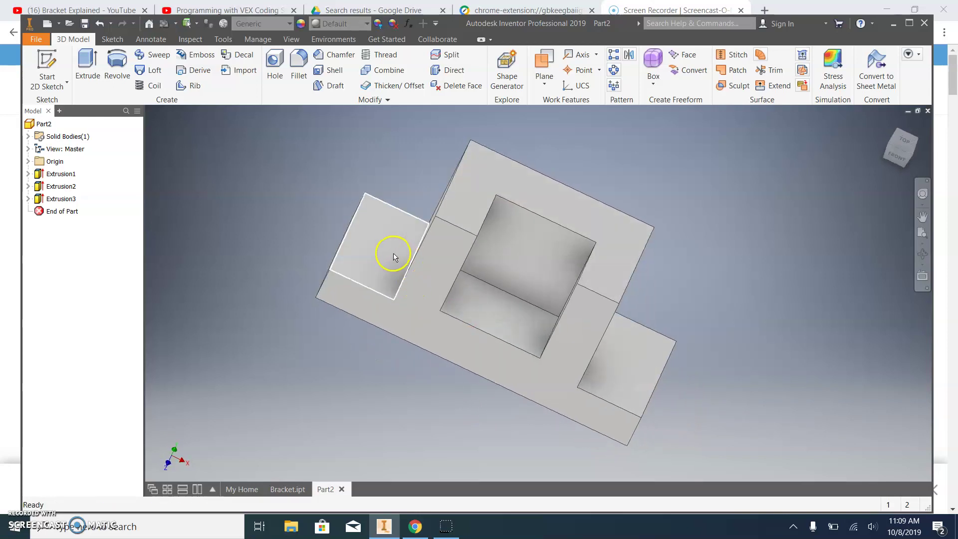
{"action": "middle_click_drag", "start_coordinate": [391, 258], "coordinate": [647, 374], "text": "shift"}
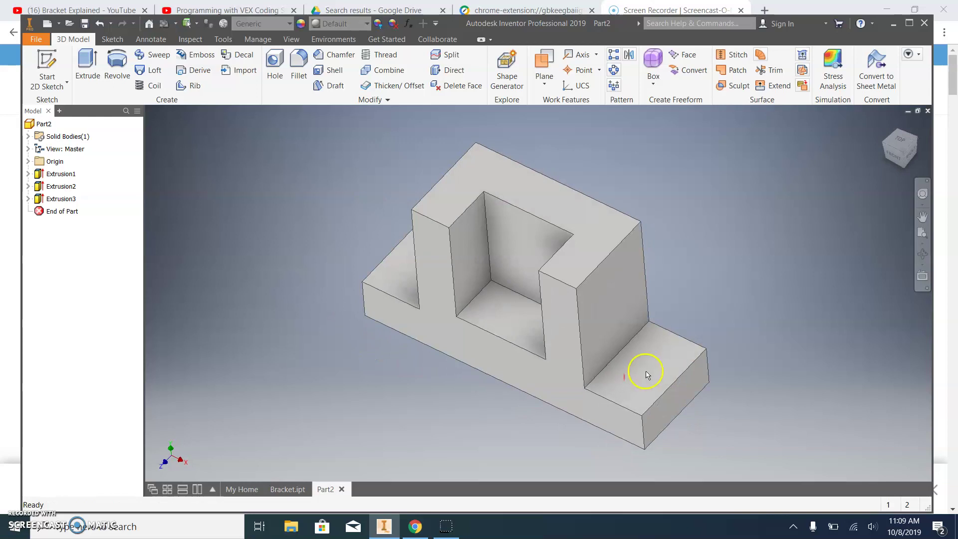
{"action": "right_click", "coordinate": [647, 374]}
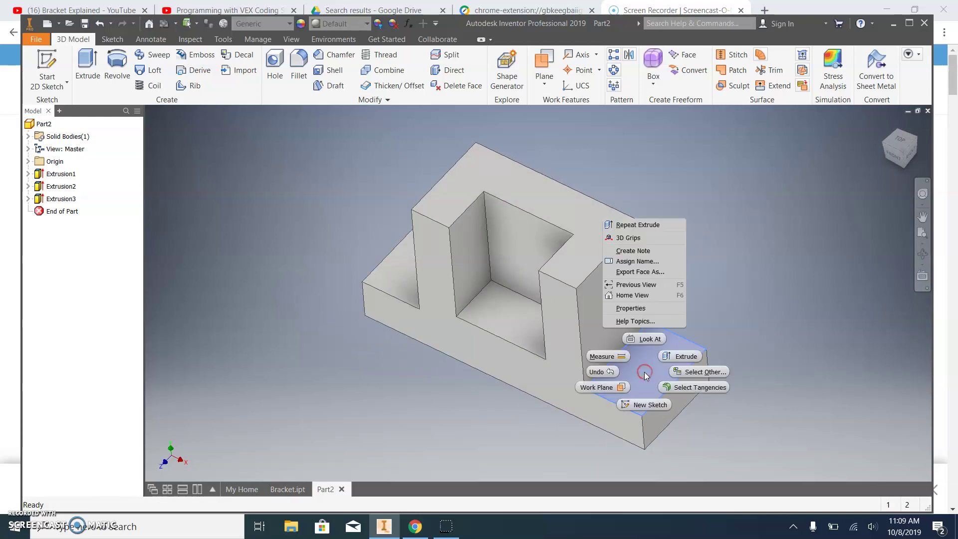
{"action": "left_click", "coordinate": [650, 405]}
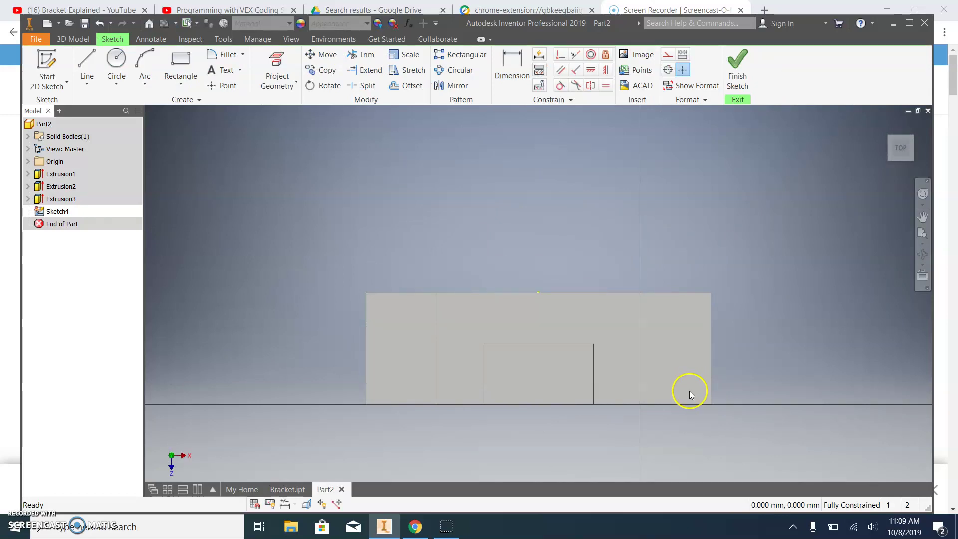
{"action": "left_click", "coordinate": [224, 89]}
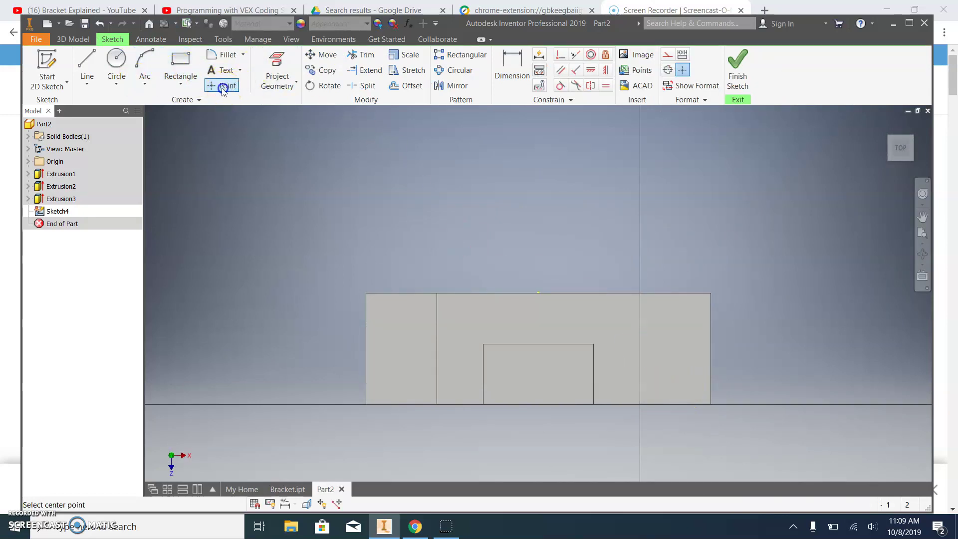
{"action": "left_click", "coordinate": [675, 352]}
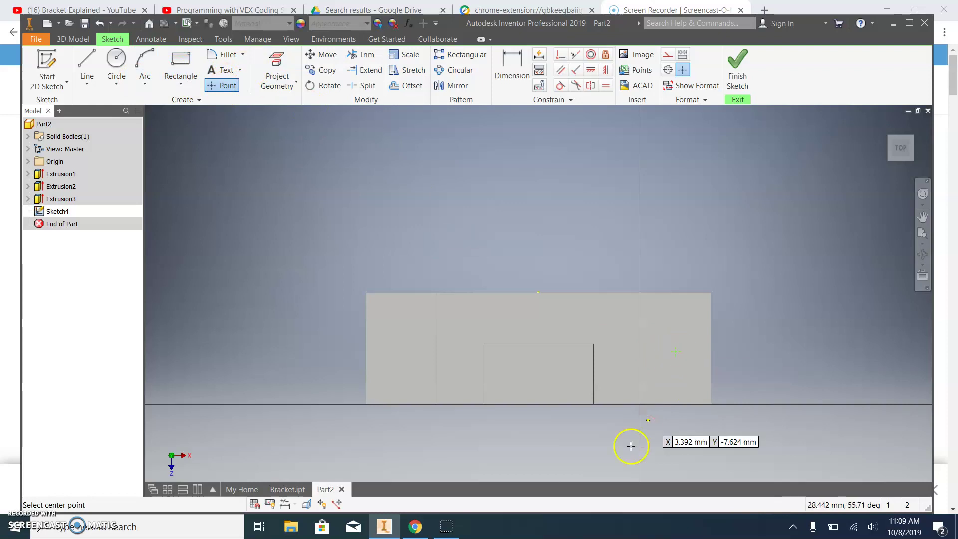
Step: Dimension the distance from the side step's back edge to the sketch point as 23 mm
{"action": "left_click", "coordinate": [511, 74]}
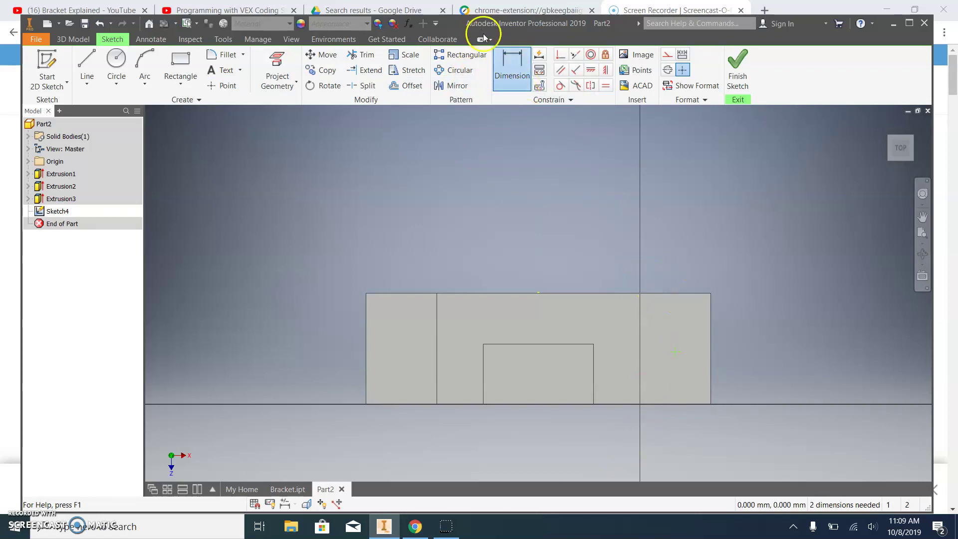
{"action": "left_click", "coordinate": [672, 293]}
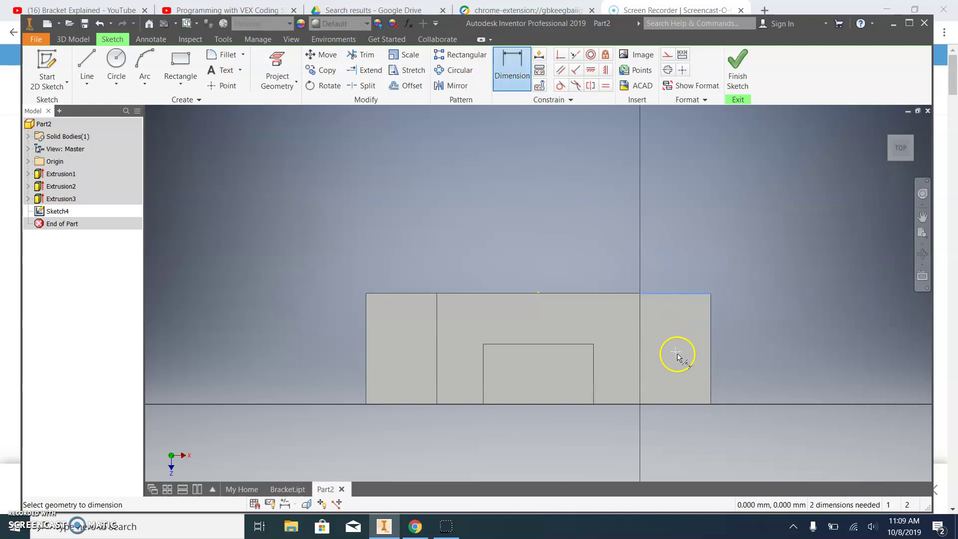
{"action": "left_click", "coordinate": [675, 350]}
{"action": "left_click", "coordinate": [699, 325]}
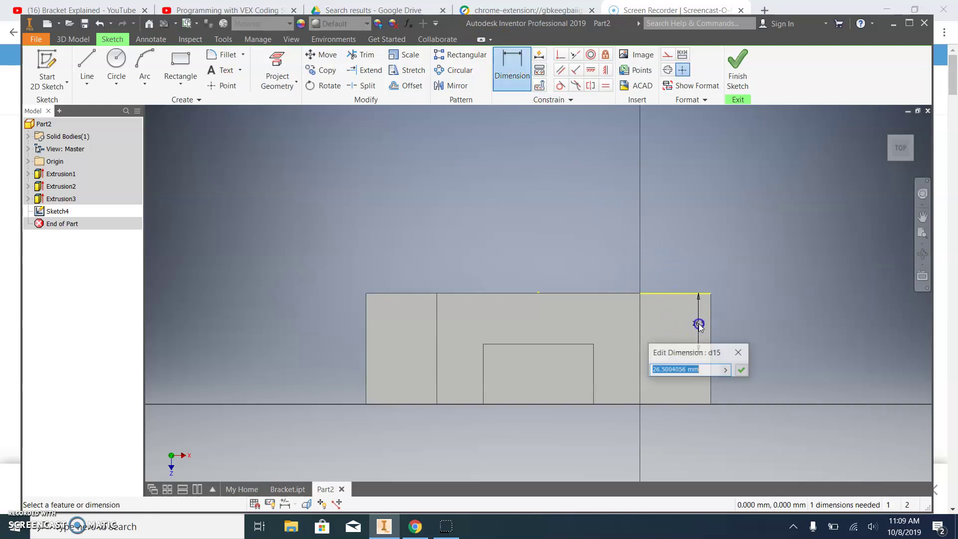
{"action": "type", "text": "23"}
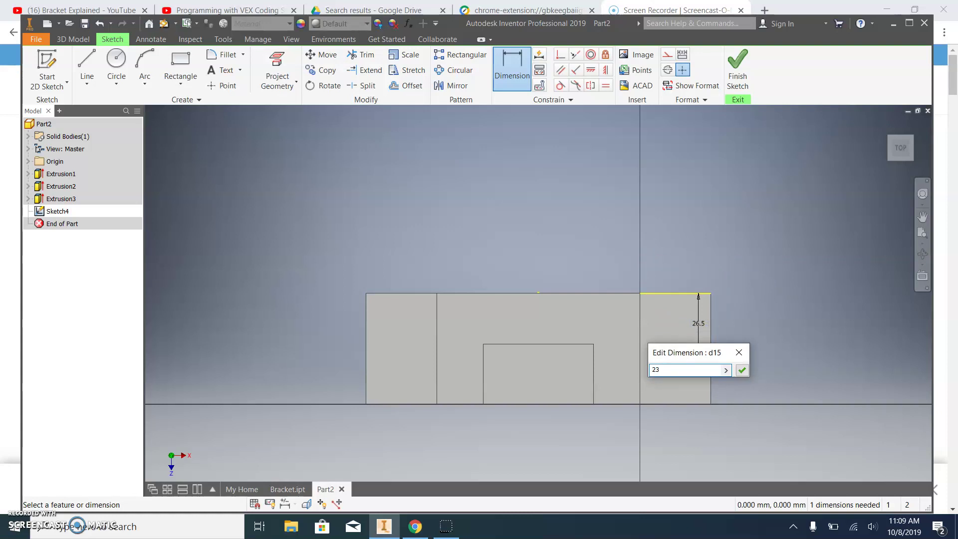
{"action": "key", "text": "Return"}
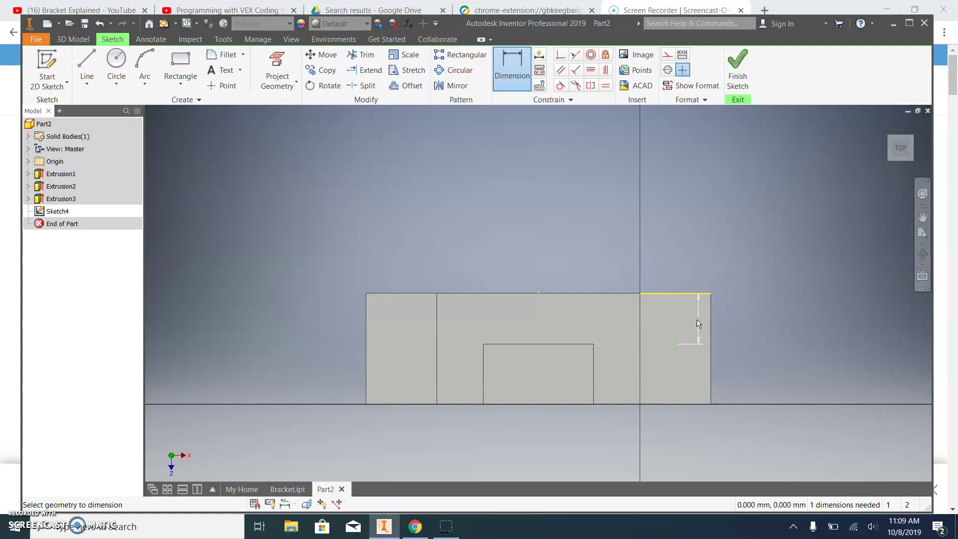
Step: Dimension the sketch point 16 mm from the side step's outer right edge and finish the sketch
{"action": "left_click_drag", "start_coordinate": [698, 324], "coordinate": [709, 352]}
{"action": "left_click", "coordinate": [695, 360]}
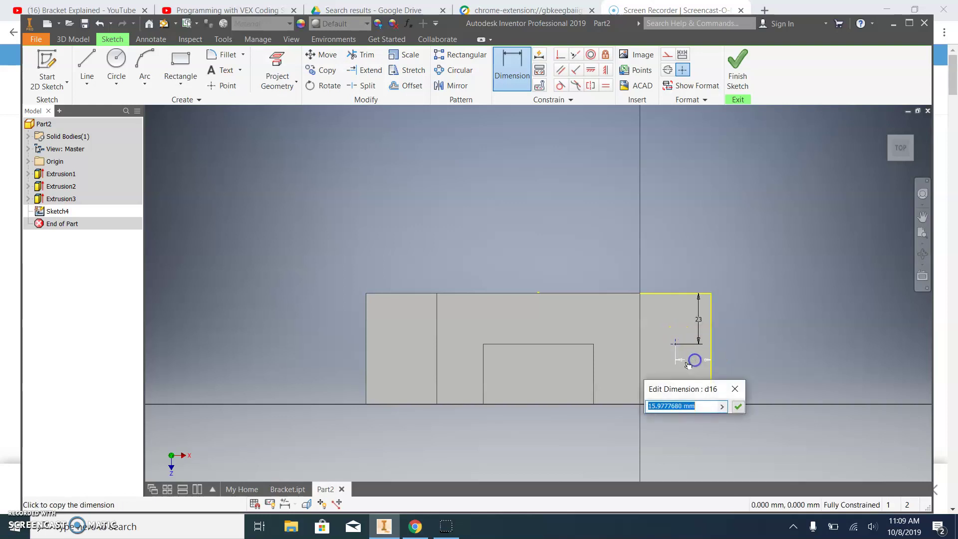
{"action": "type", "text": "16"}
{"action": "key", "text": "Return"}
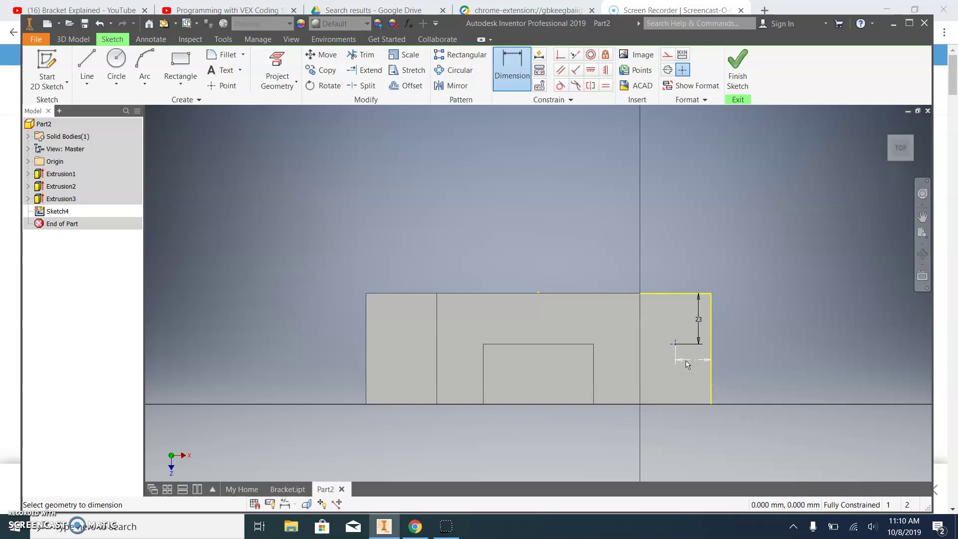
{"action": "left_click", "coordinate": [739, 73]}
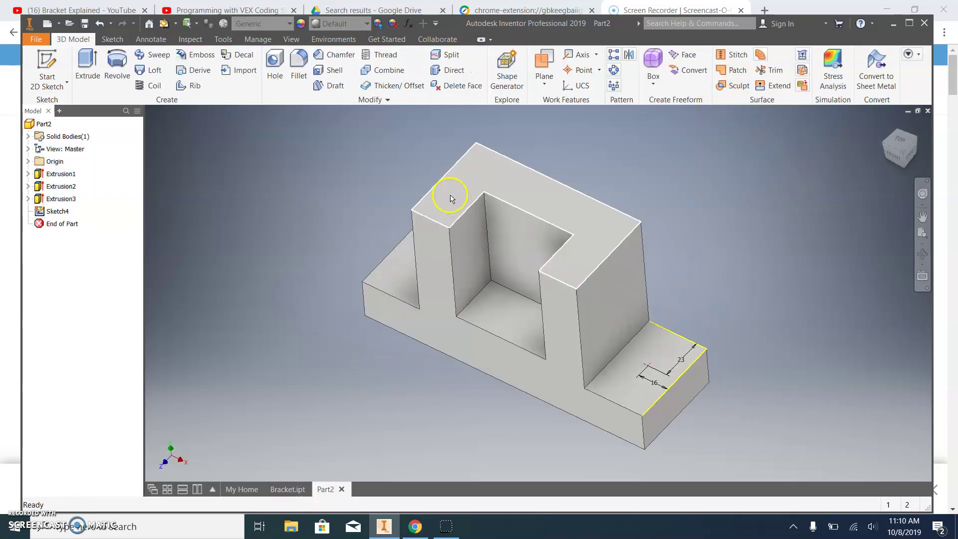